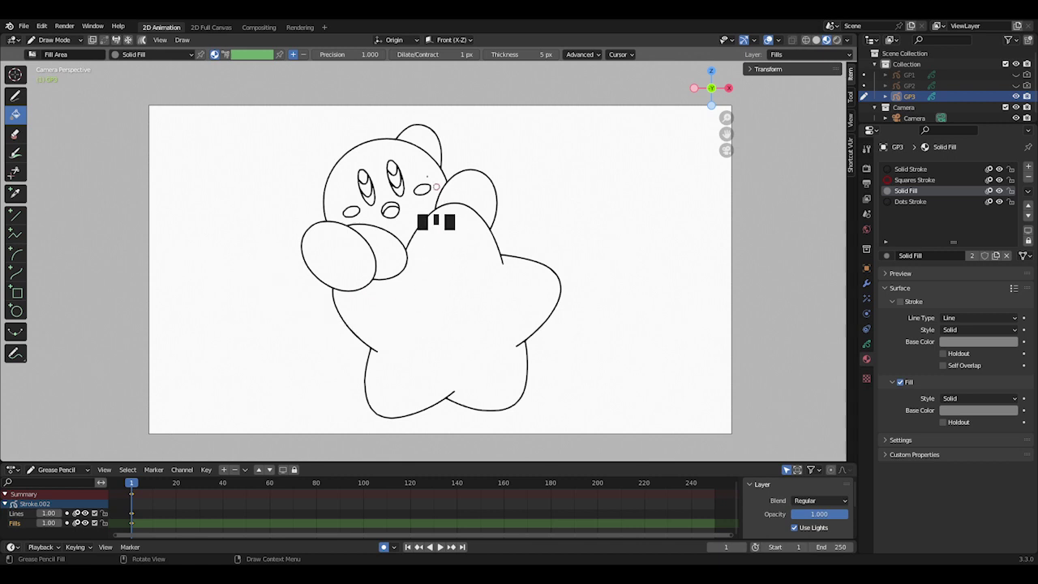
Step: Make the Fills layer the active drawing layer and choose the Fill tool
left_click(24, 514)
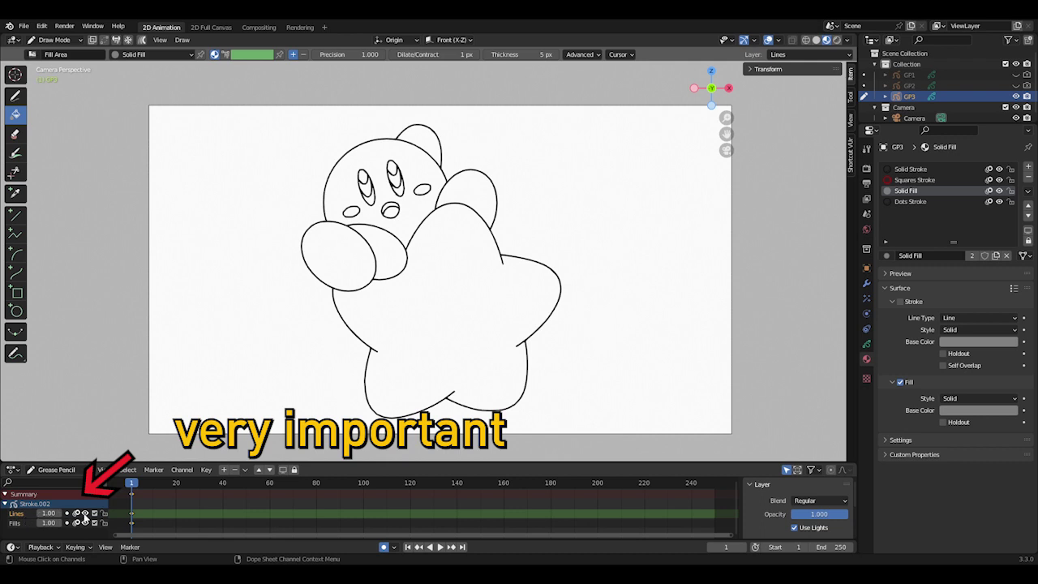
left_click(20, 524)
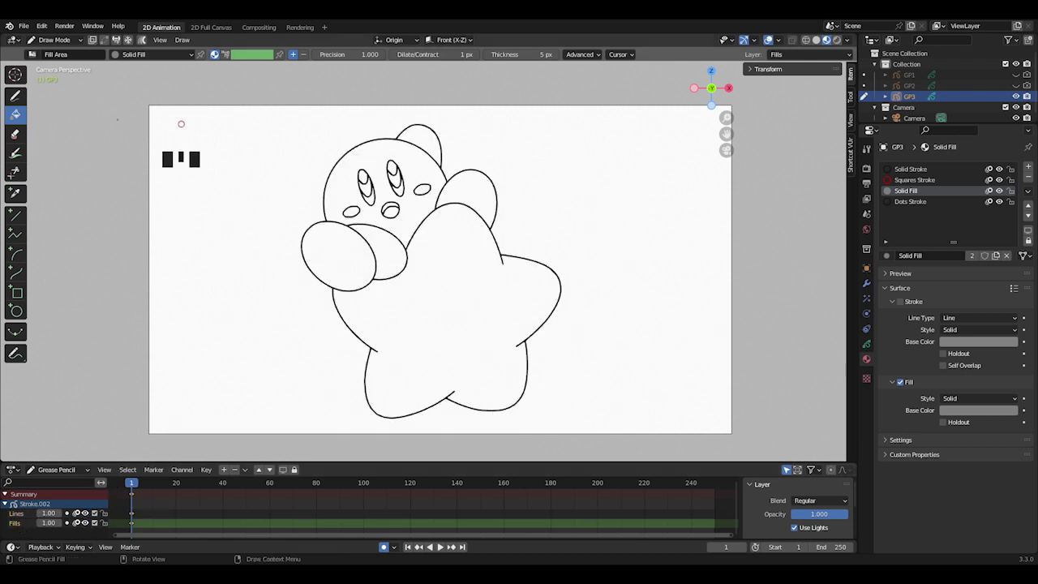
left_click(15, 96)
left_click(14, 115)
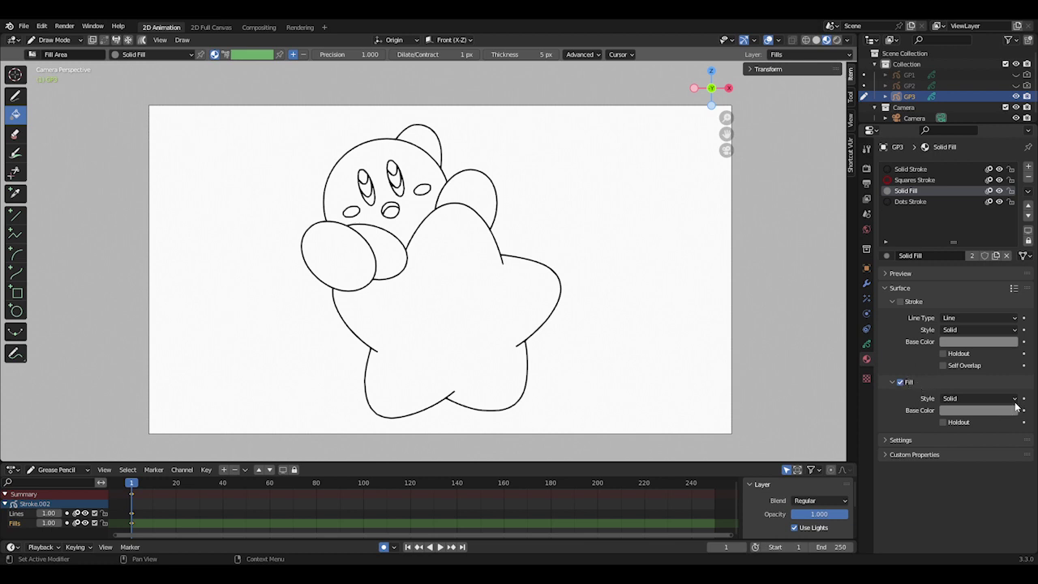
Step: Draw a freehand Solid Fill shape over the star's upper point with the Draw tool, and undo it
left_click(15, 96)
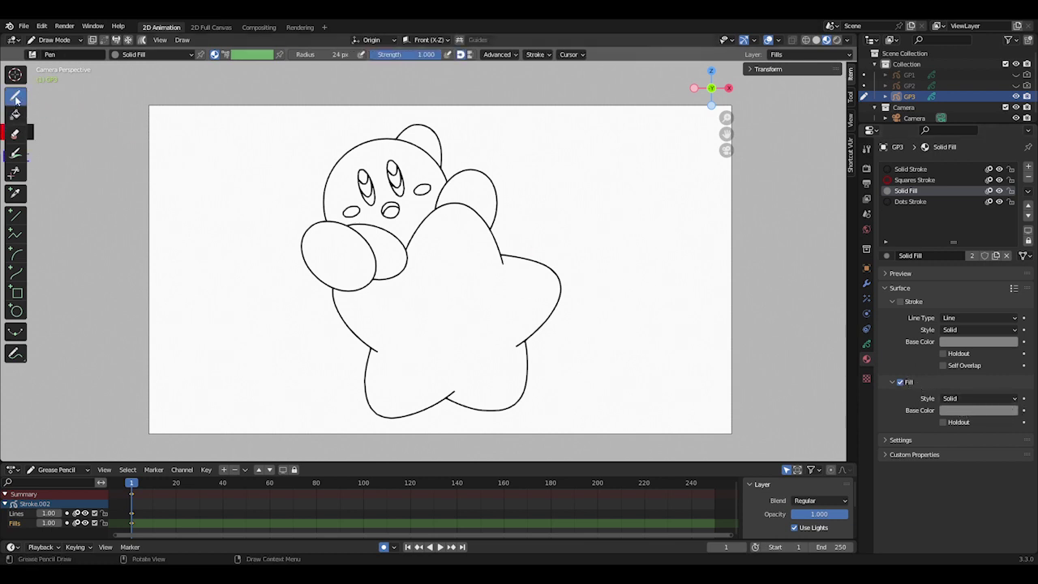
left_click(425, 251)
mouse_move(472, 211)
left_mouse_down()
mouse_move(418, 253)
mouse_move(491, 248)
mouse_move(477, 215)
left_mouse_up()
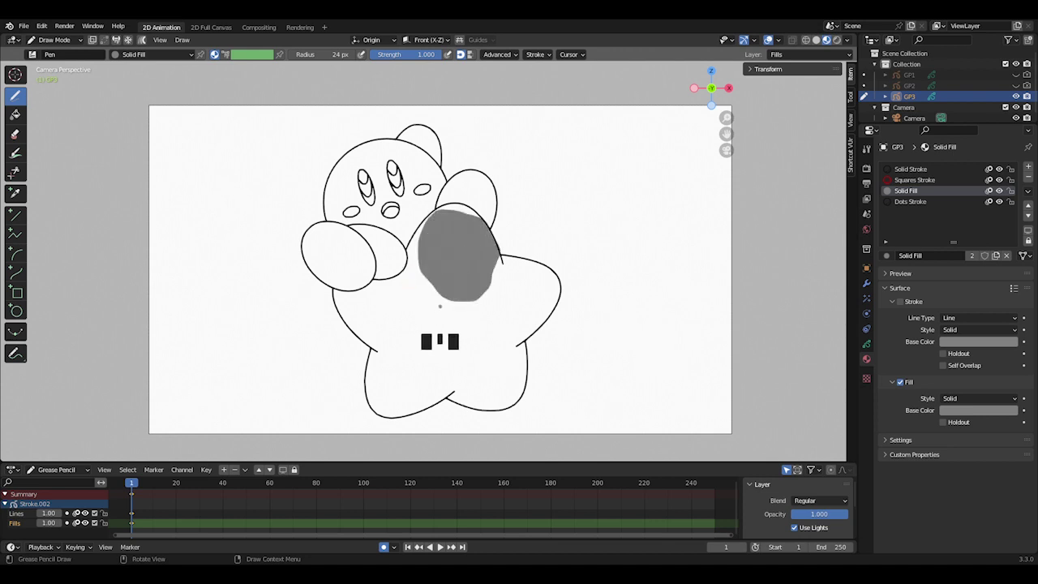
key("ctrl+z")
Step: Fill the star outline with the gray Solid Fill material using the Fill tool, and undo it
left_click(14, 113)
left_click(442, 272)
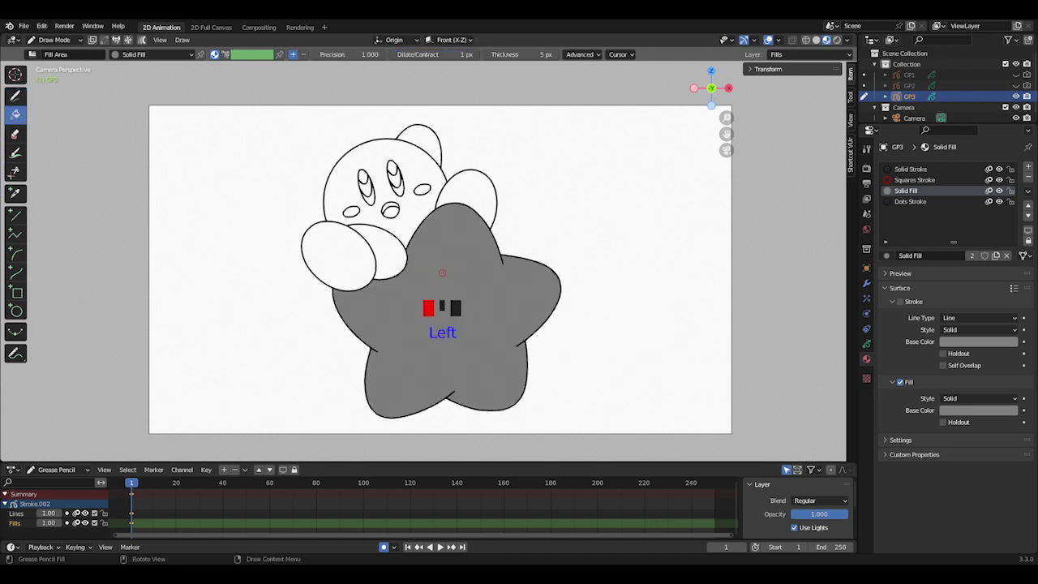
key("ctrl+z")
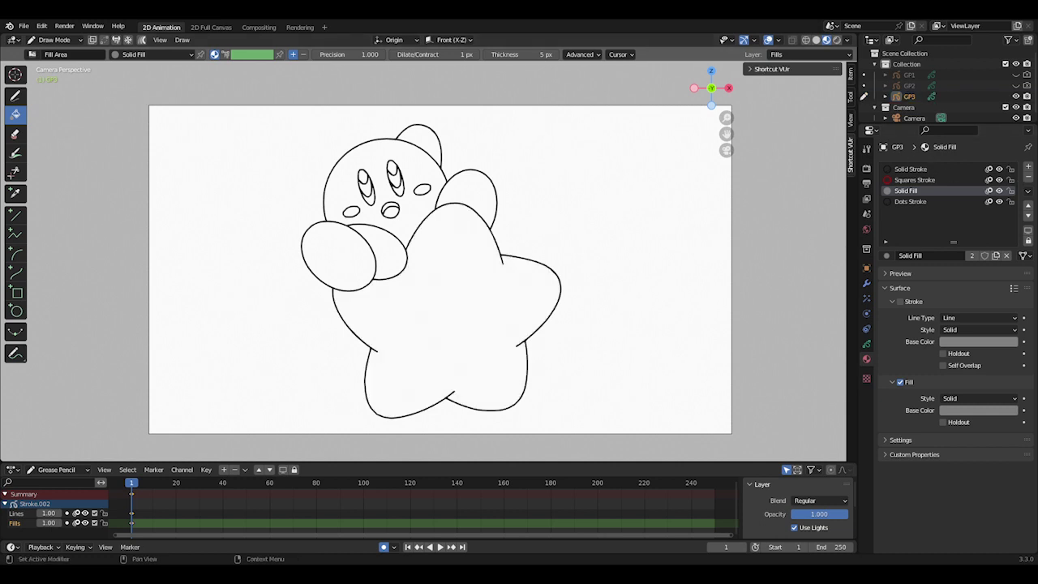
Step: Split the properties area in two, turn the new area into an Image Editor, and widen it
left_click_drag(859, 126, 861, 279)
left_click(870, 130)
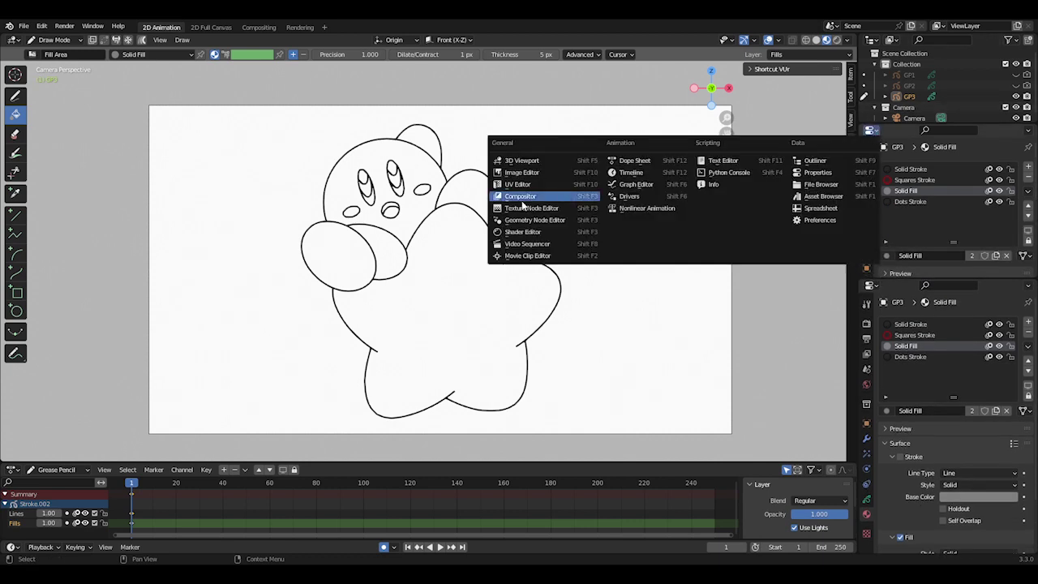
left_click(519, 172)
left_click_drag(848, 251, 713, 251)
Step: Open the Kirby reference picture Images (1).jpg from the Downloads folder in the Image Editor
left_click(903, 130)
left_click(272, 246)
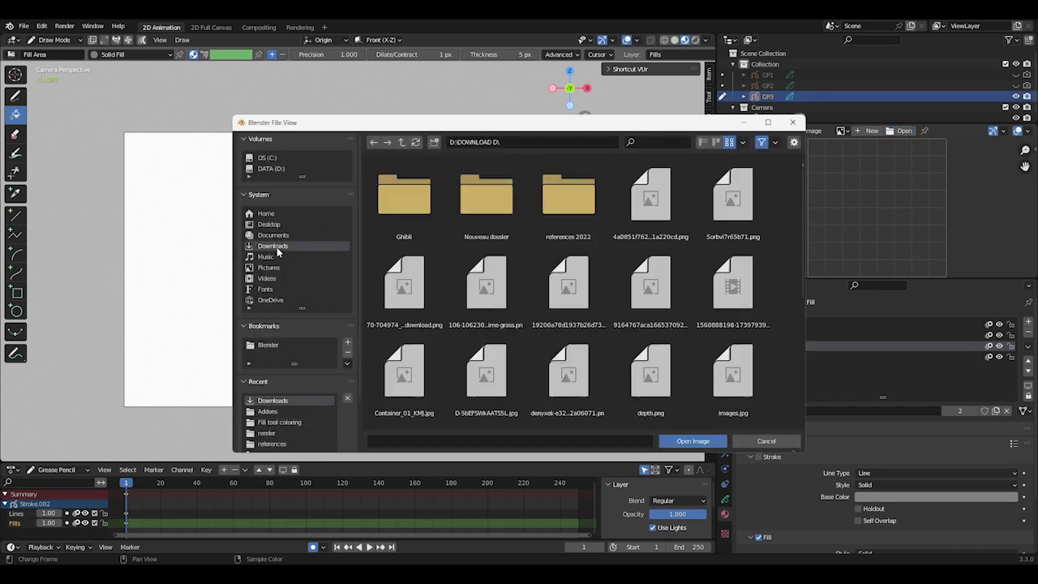
scroll(450, 356, "down", 2)
left_click(434, 361)
left_click(693, 441)
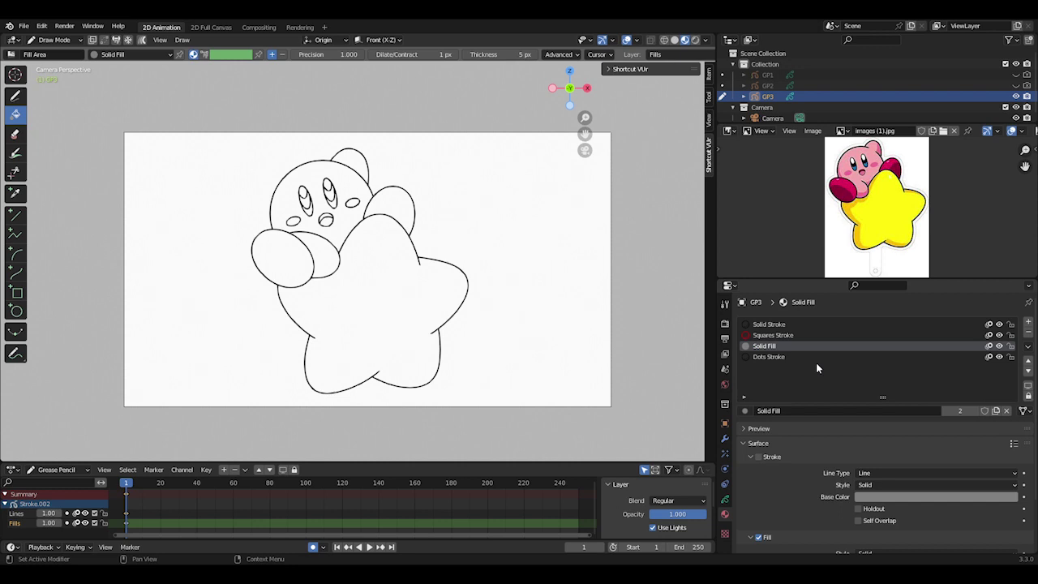
Step: Add a material slot to GP3 holding an independent copy of the Solid Fill material
left_click(1028, 323)
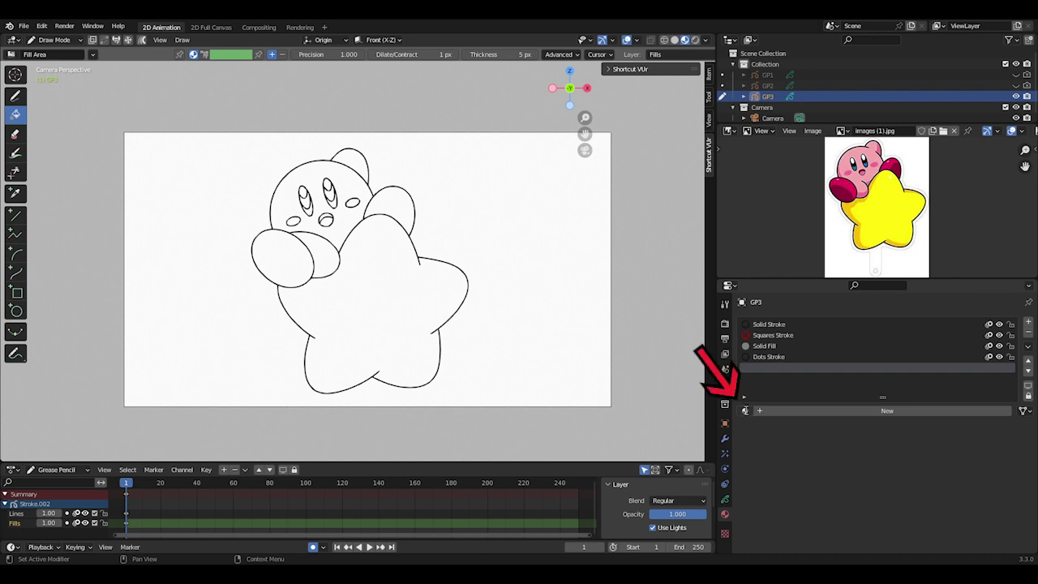
left_click(746, 411)
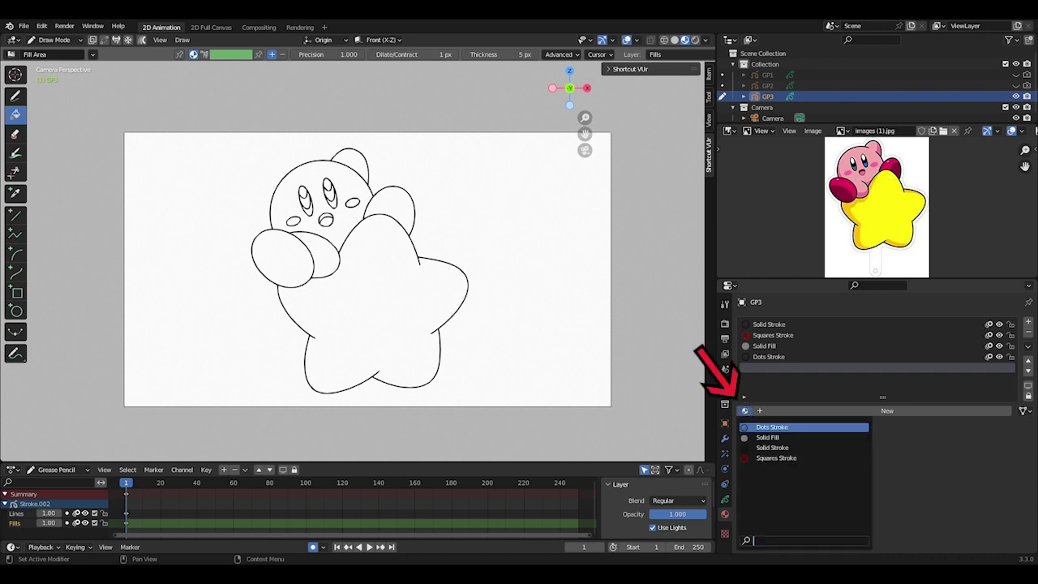
left_click(780, 437)
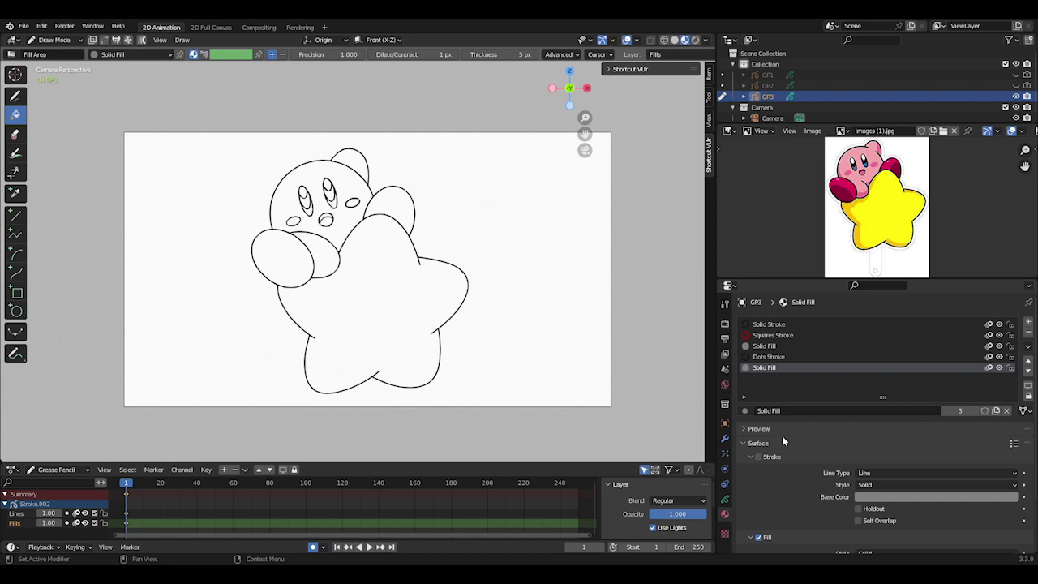
left_click(962, 410)
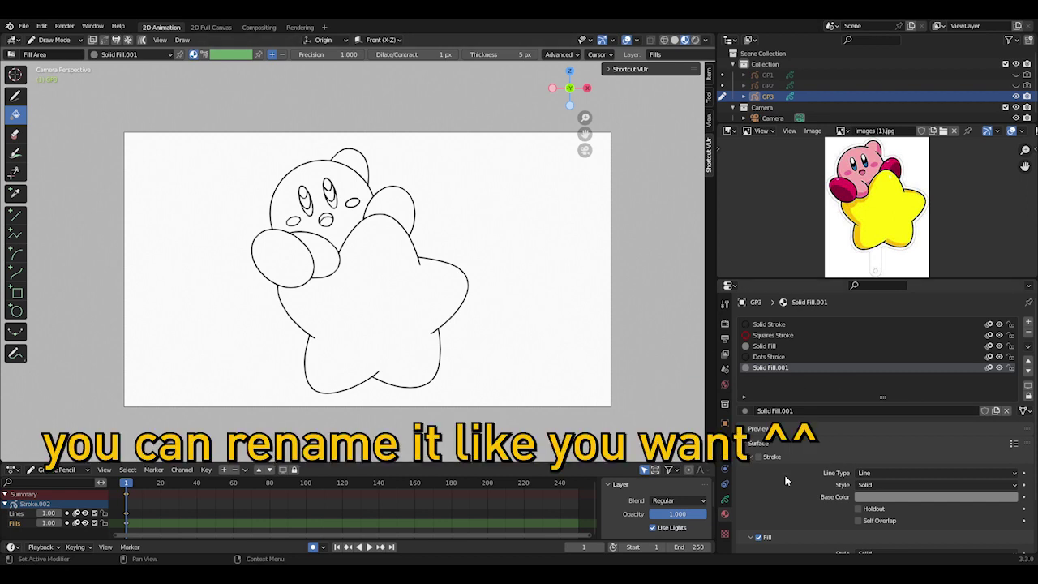
Step: Sample the star's yellow from the reference picture as the new material's fill base color, and fill the star
scroll(797, 505, "down", 2)
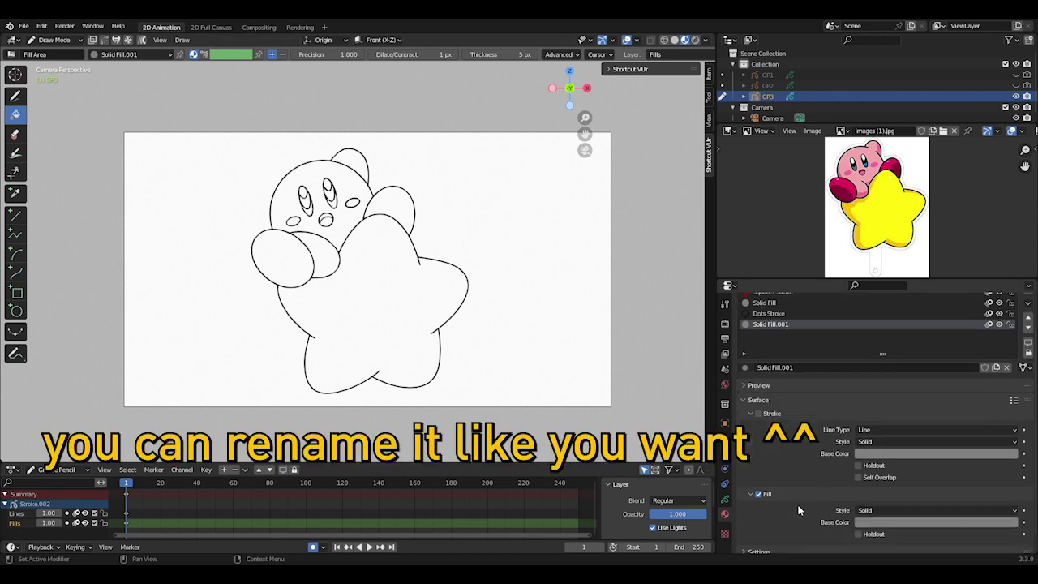
left_click(906, 522)
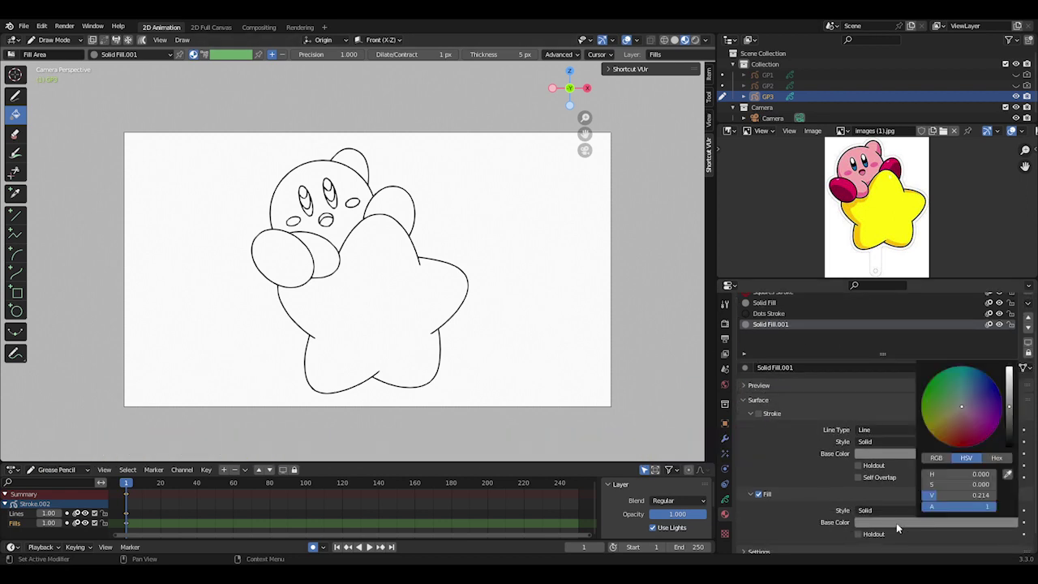
left_click(1008, 476)
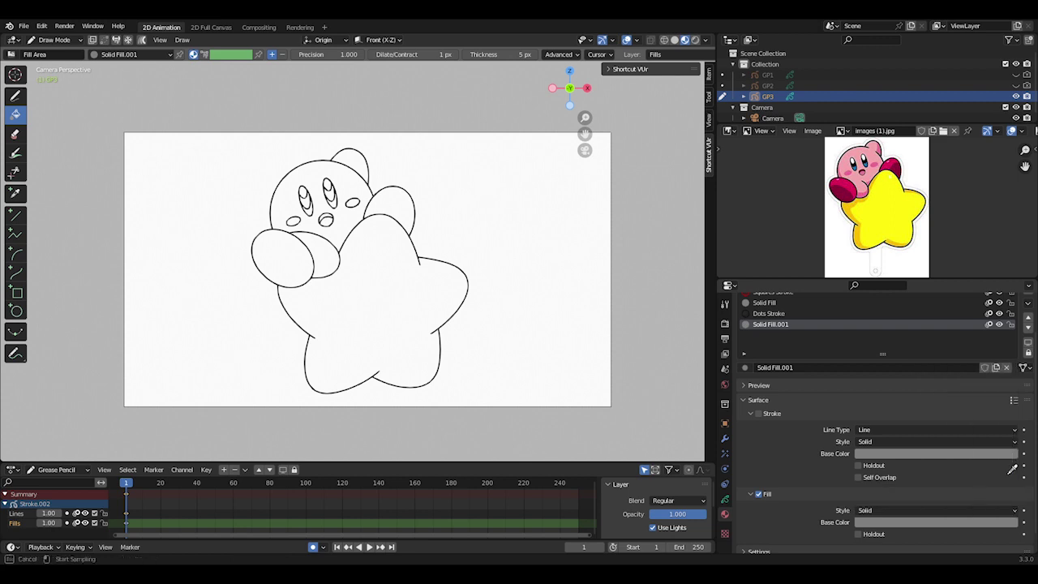
left_click(884, 216)
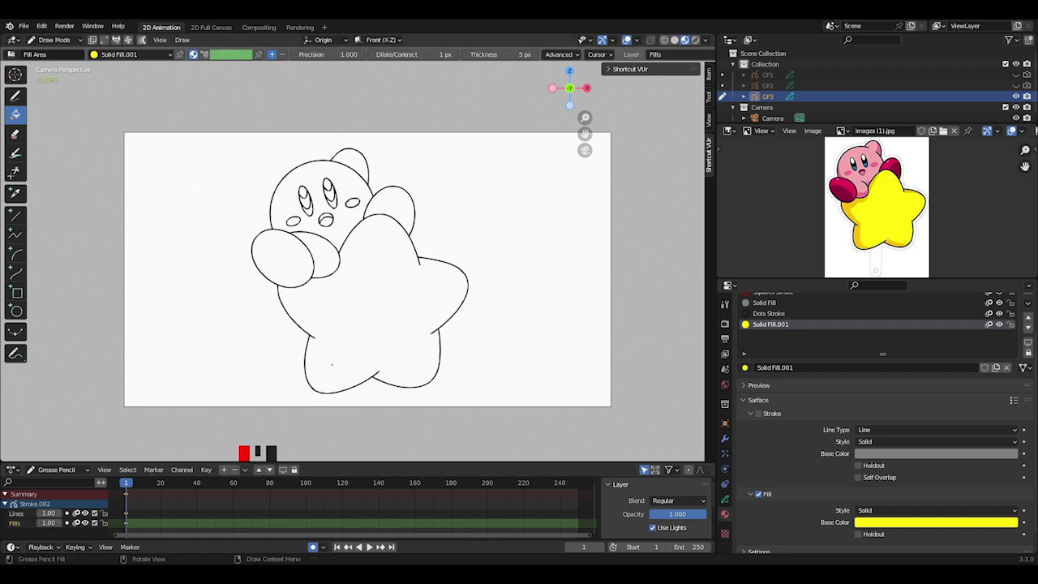
left_click(377, 287)
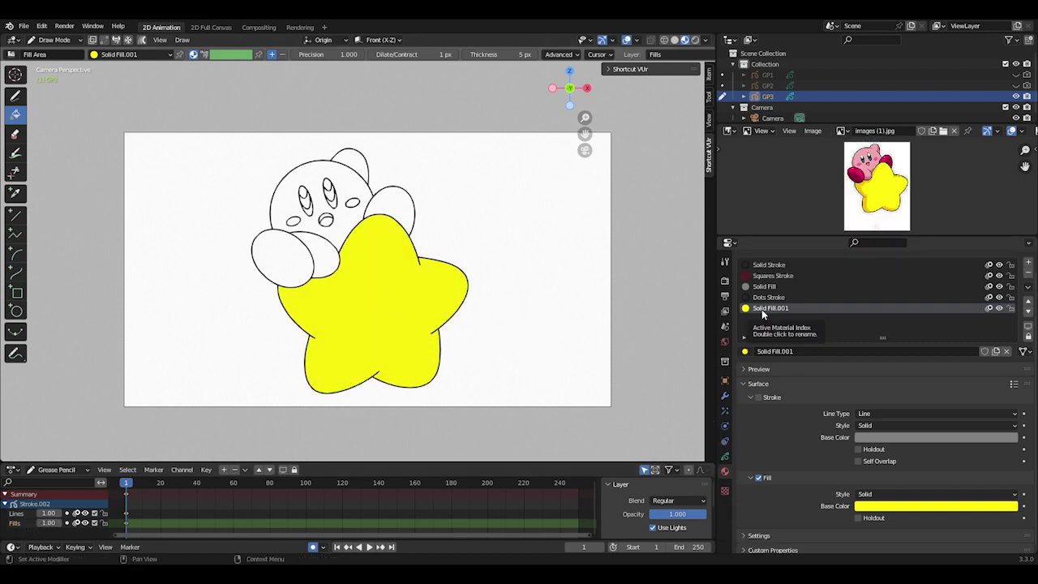
Step: Try out other fill base colors on the yellow star material
left_click(900, 508)
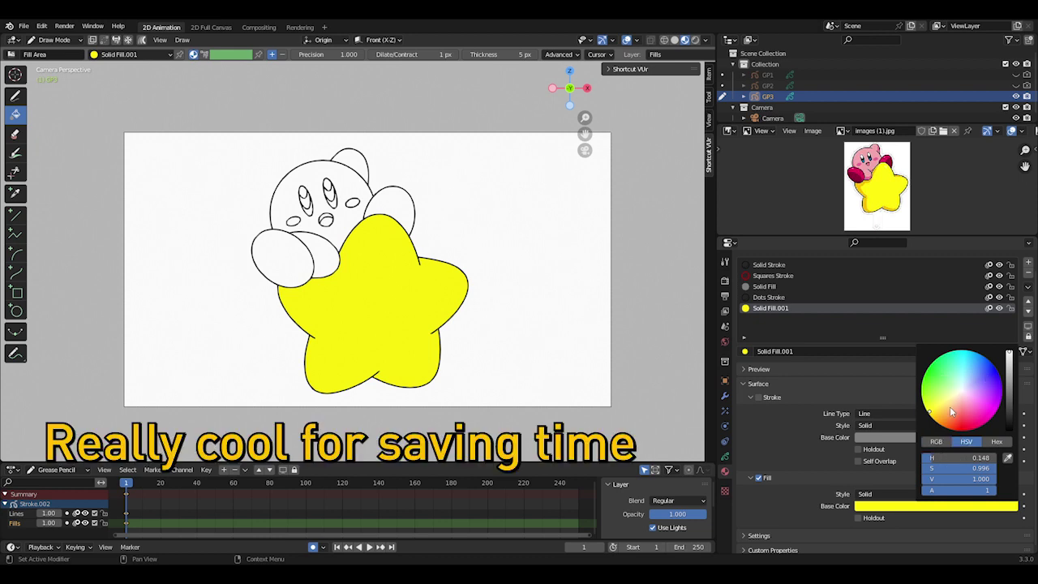
mouse_move(956, 389)
left_mouse_down()
mouse_move(975, 378)
mouse_move(980, 387)
mouse_move(966, 362)
mouse_move(937, 383)
mouse_move(980, 371)
mouse_move(986, 397)
mouse_move(940, 395)
mouse_move(951, 375)
left_mouse_up()
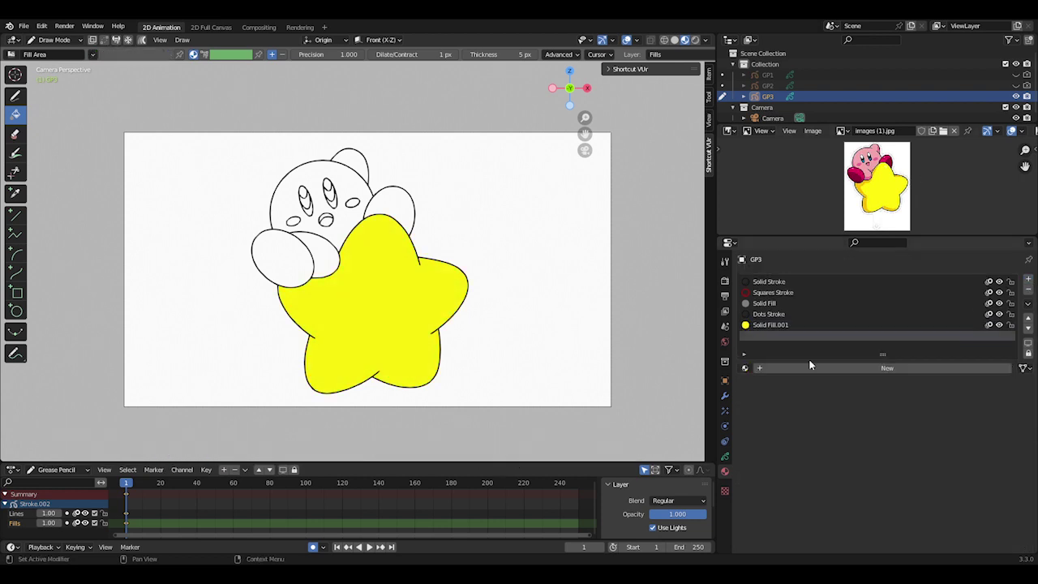
Step: Create light pink and crimson fill materials, and fill Kirby's body with the pink and both feet with the crimson
left_click(746, 368)
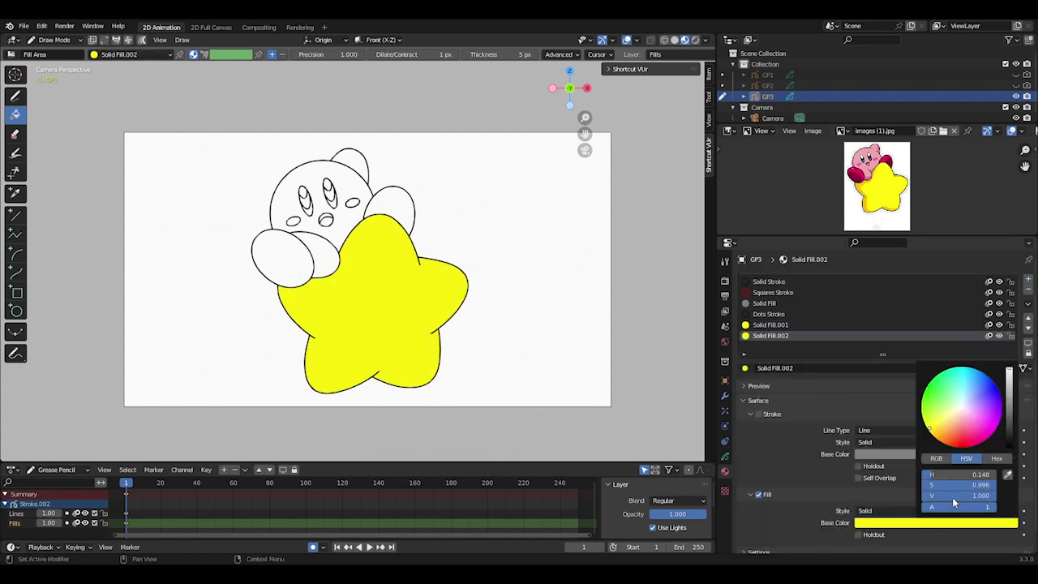
left_click(348, 209)
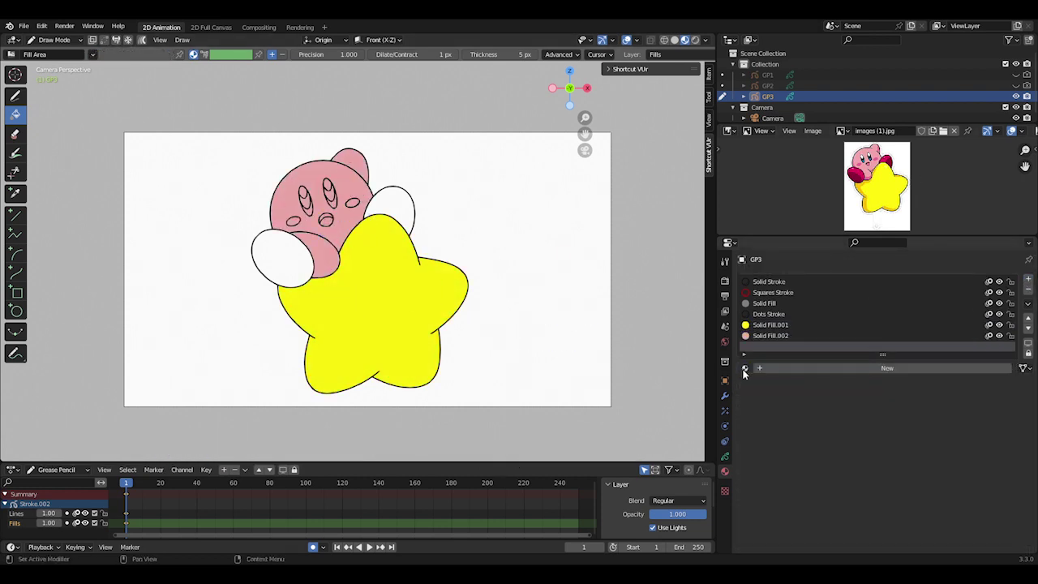
left_click(887, 367)
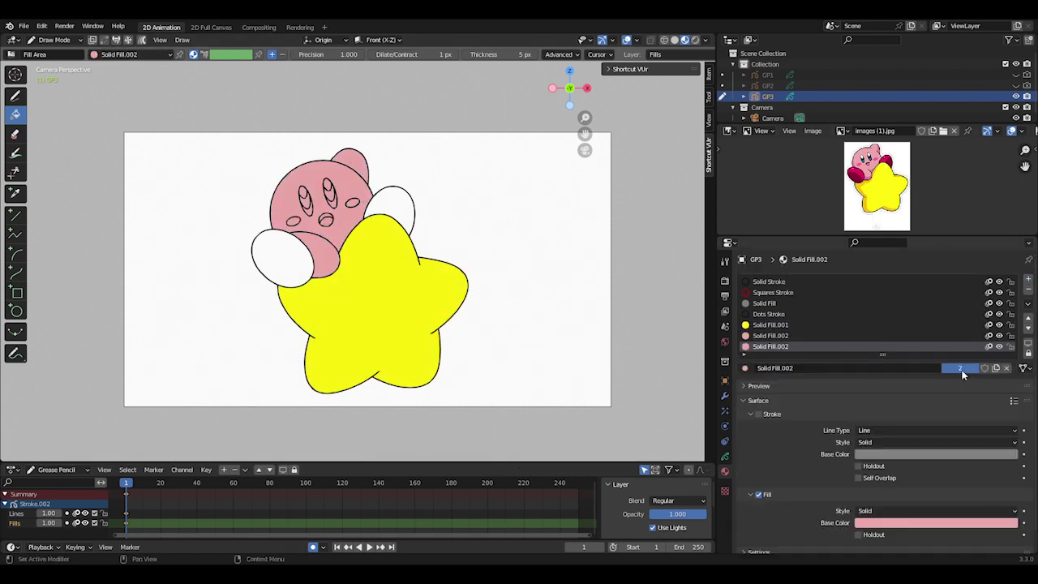
left_click(280, 259)
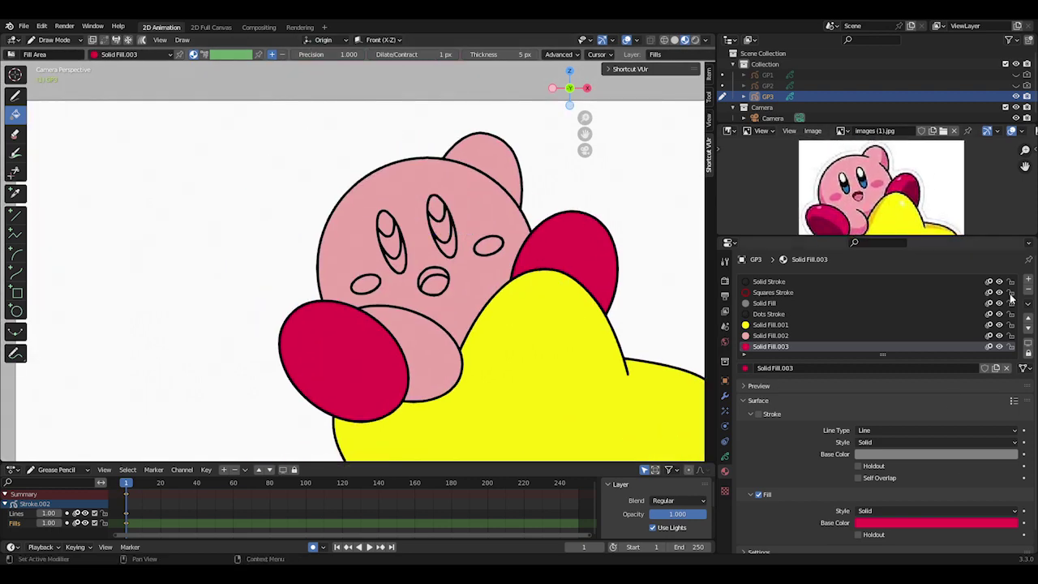
Step: Give a new fill material the cheeks' darker pink from the reference picture, and fill both cheeks
left_click(936, 522)
left_click(981, 356)
left_click(364, 284)
left_click(488, 245)
Step: Add blue and black fill materials based on the cheek material, and fill the lower and middle parts of both eyes
left_click(1027, 280)
left_click(744, 367)
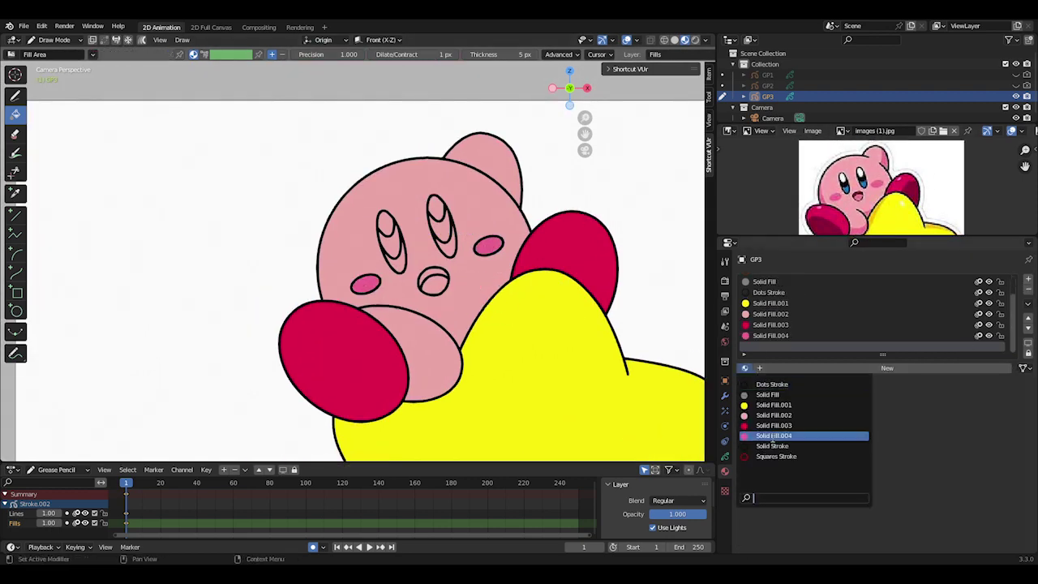
left_click(800, 432)
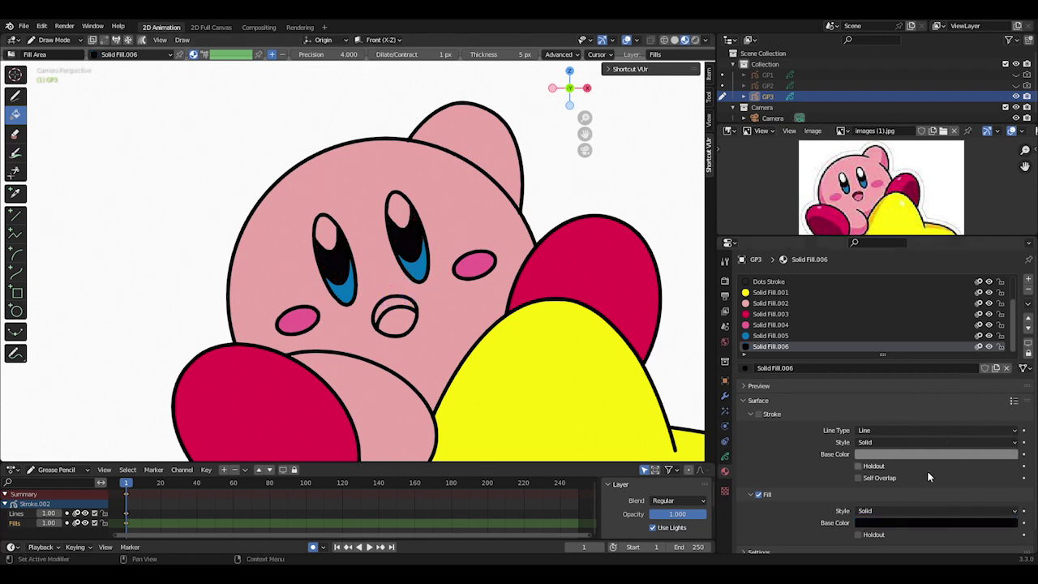
Step: Add a copy of the black fill material, change its fill base color to white, and fill both eye highlights
left_click(744, 368)
left_click(774, 456)
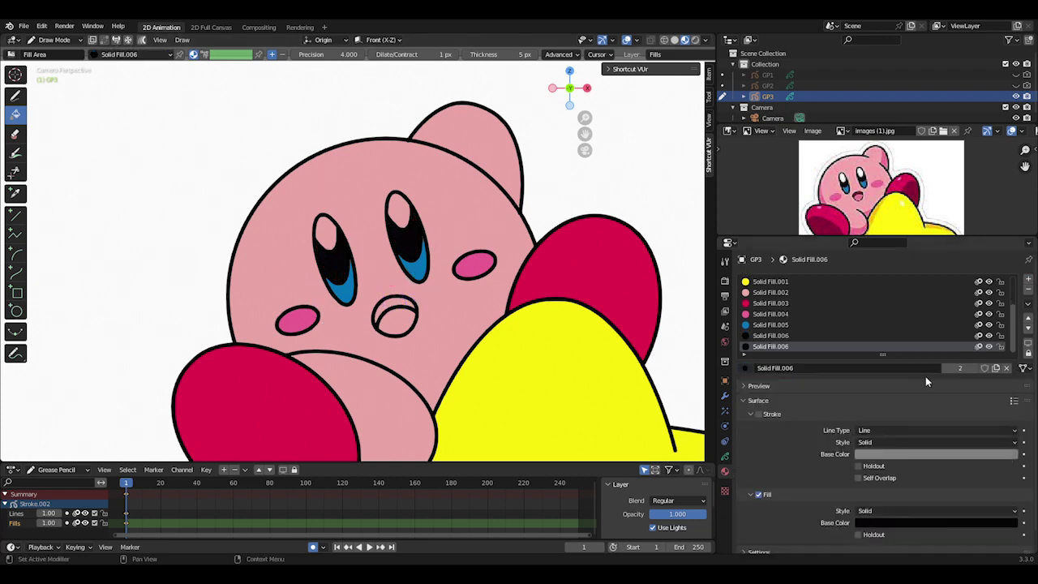
left_click(995, 368)
left_click(936, 523)
left_click(326, 233)
left_click(398, 209)
Step: Add a dark red fill material from the white one for the mouth interior, and fill the tongue with the cheeks' pink
left_click(1027, 280)
left_click(745, 368)
left_click(775, 466)
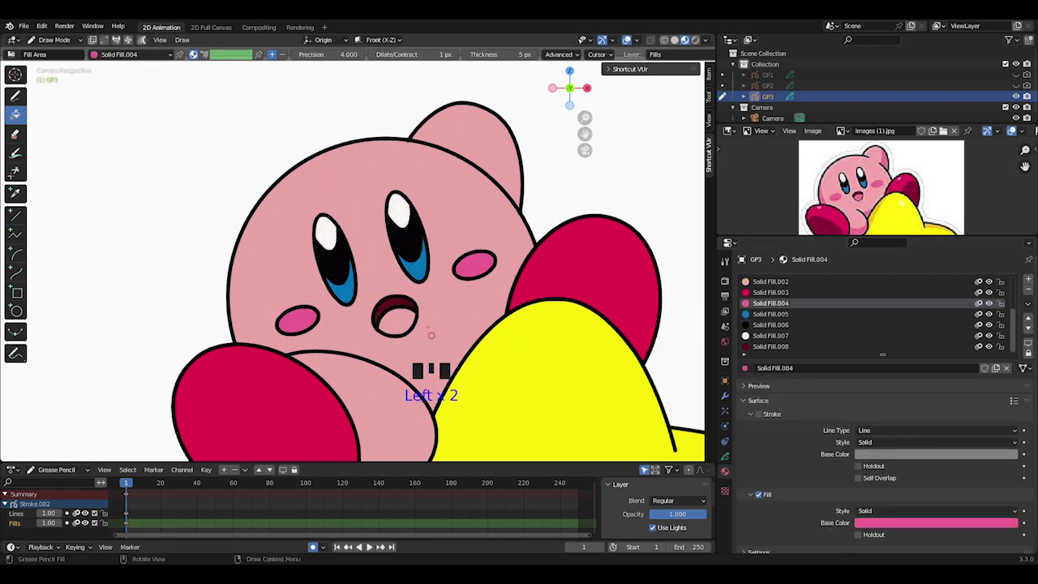
Step: Delete the points of the star's yellow fill in Edit Mode, and return to Draw Mode
middle_click_drag(433, 333, 559, 316, "shift")
scroll(465, 316, "up", 2)
key("Tab")
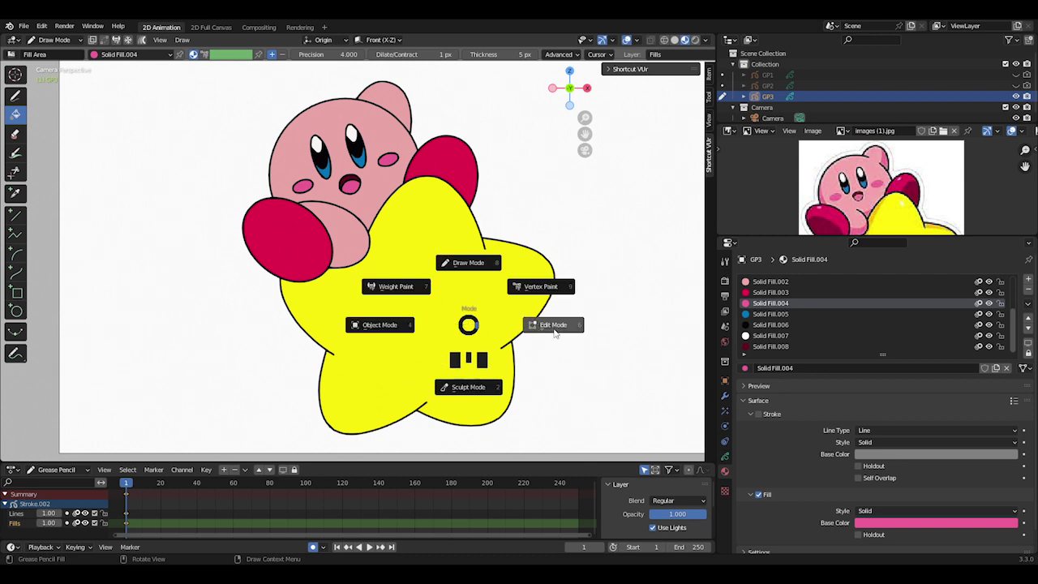
left_click(506, 273)
key("x")
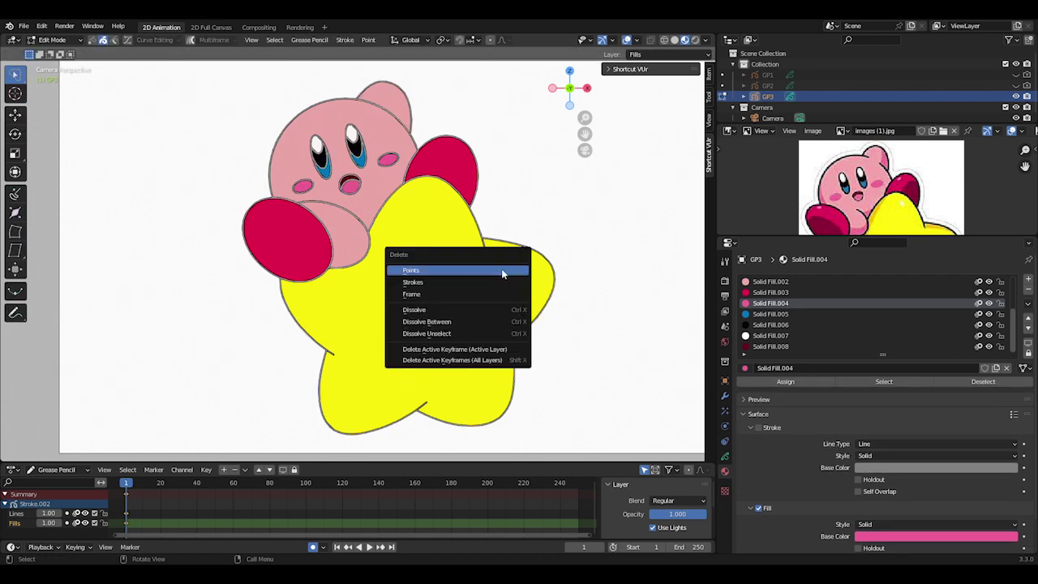
left_click(501, 269)
key("Tab")
left_click(359, 198)
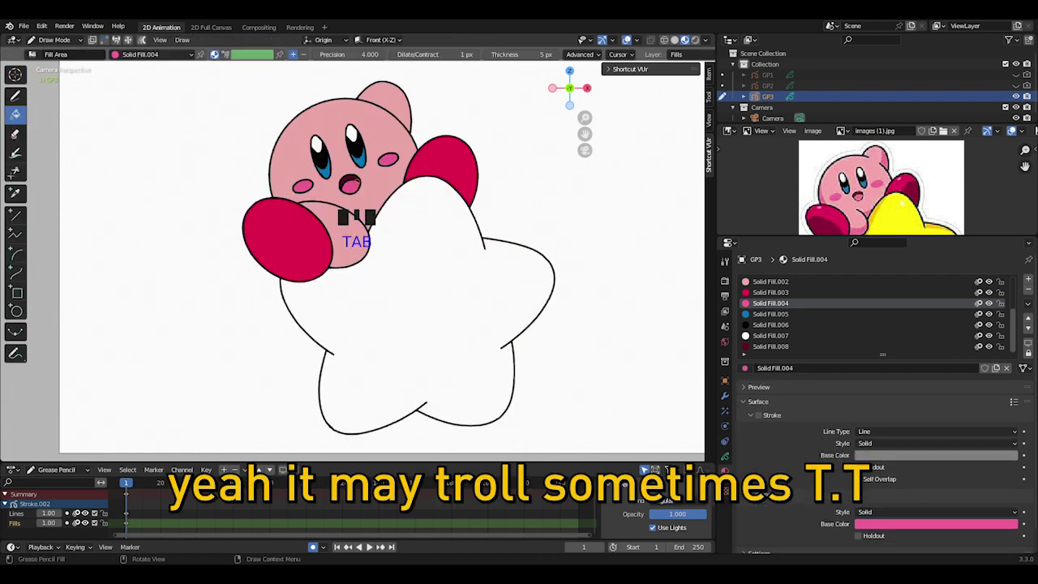
Step: Set the Fill tool's Precision to 1, fill the star with the cheek pink material, and check the fill's edges up close
left_click(350, 54)
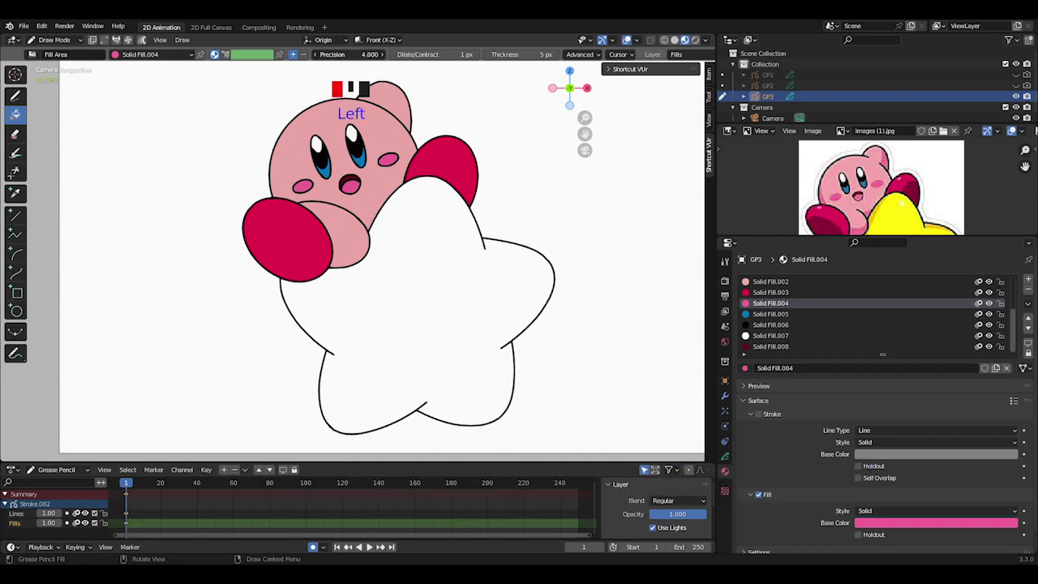
type("1")
key("Return")
left_click(470, 277)
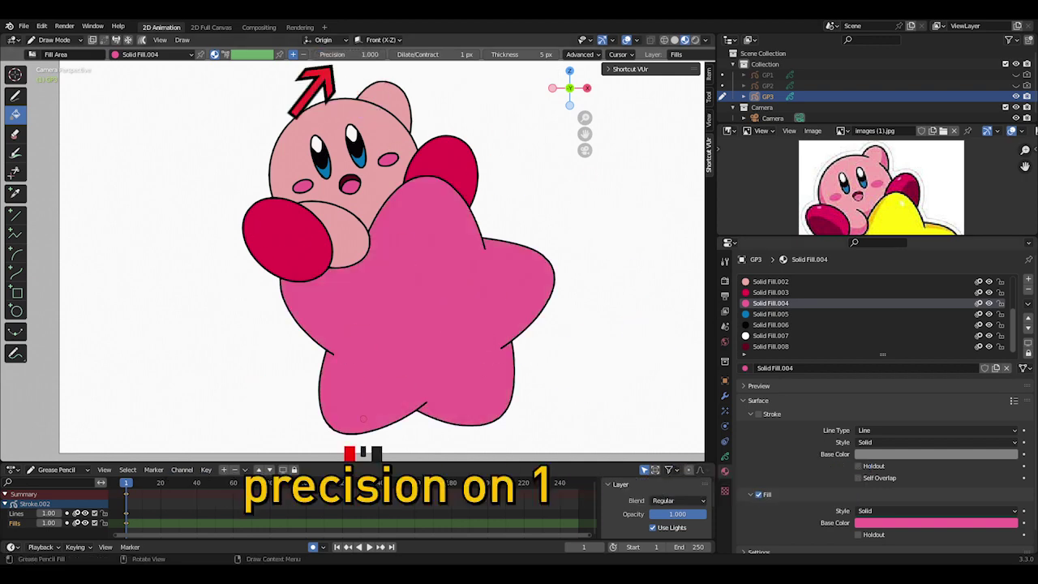
scroll(641, 350, "up", 3)
middle_click_drag(670, 411, 466, 228, "shift")
scroll(466, 229, "up", 5)
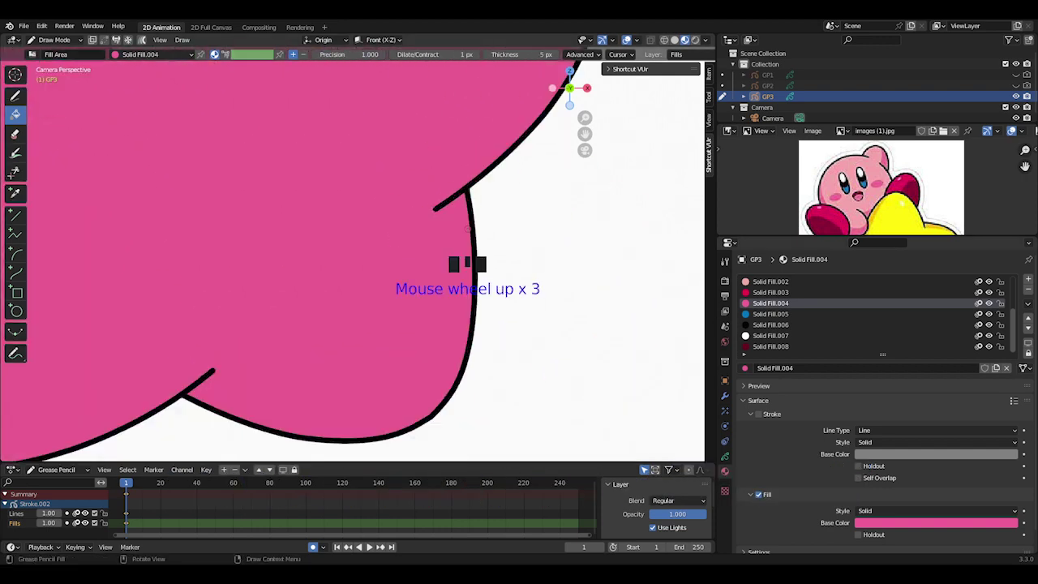
Step: Undo the star's pink fill and try filling the star again with the Fill tool's Precision at 0.05
scroll(454, 146, "down", 6)
middle_click_drag(266, 93, 386, 158, "shift")
scroll(419, 220, "down", 2)
key("ctrl+z")
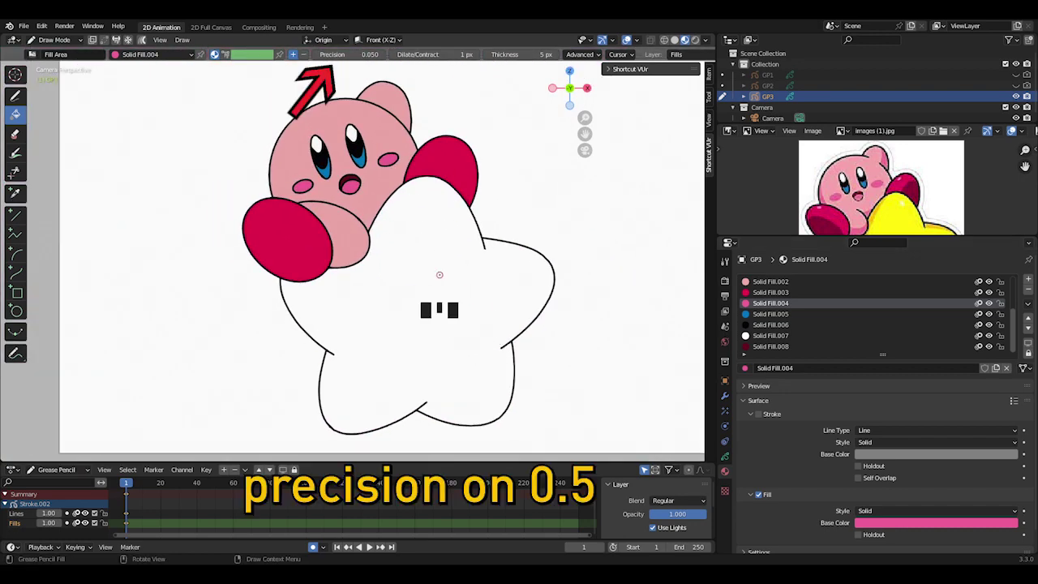
left_click(438, 274)
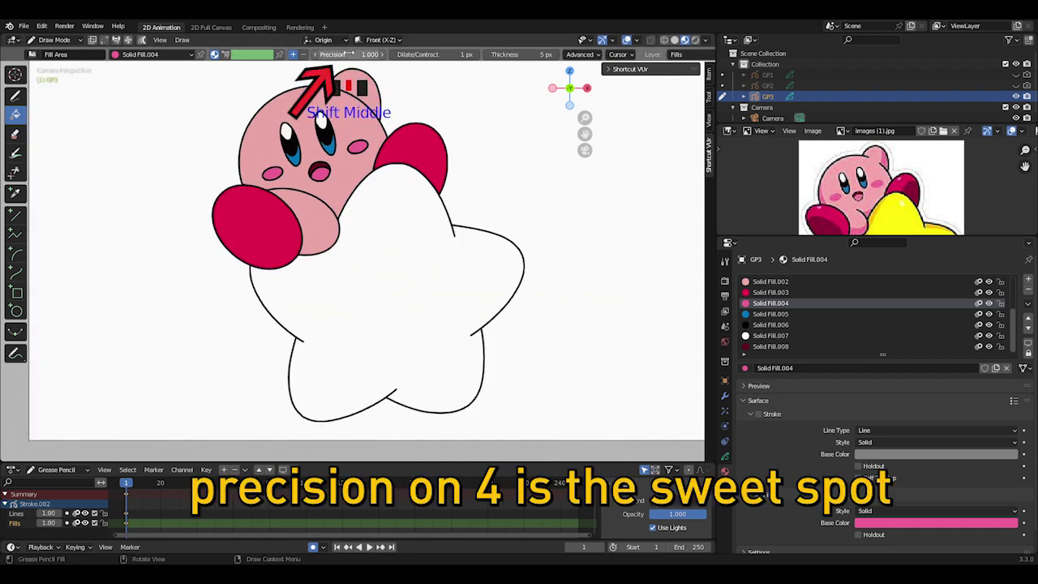
Step: Set the Fill tool's Precision to 4 and fill the star with the cheek pink material
left_click(349, 54)
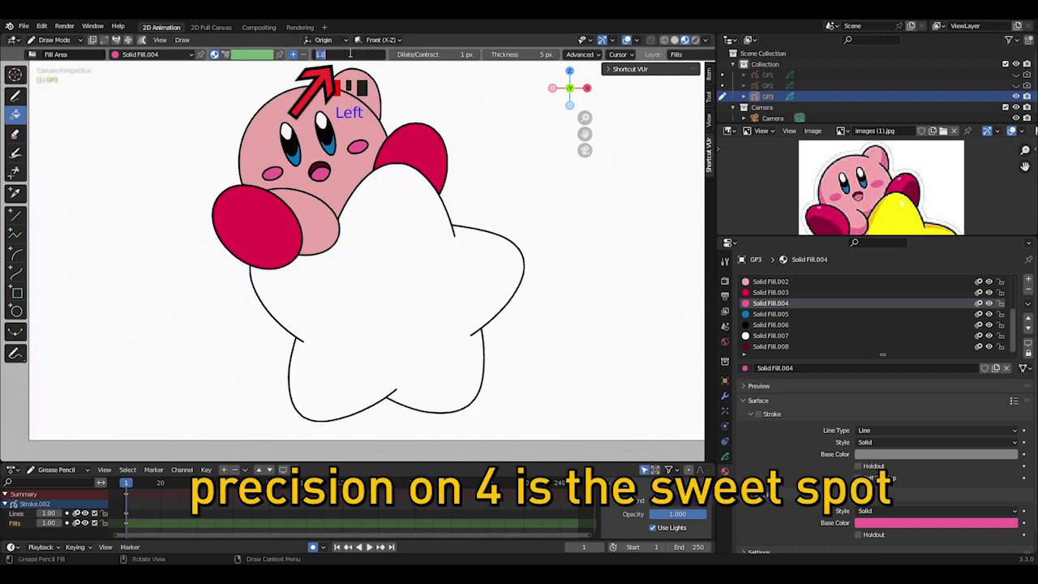
type("4")
key("Return")
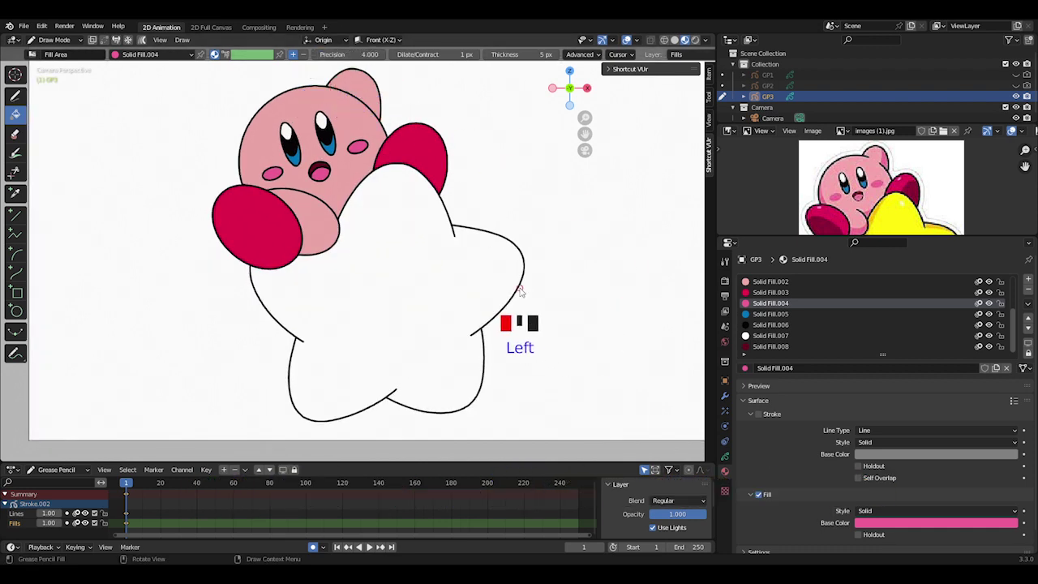
left_click(459, 281)
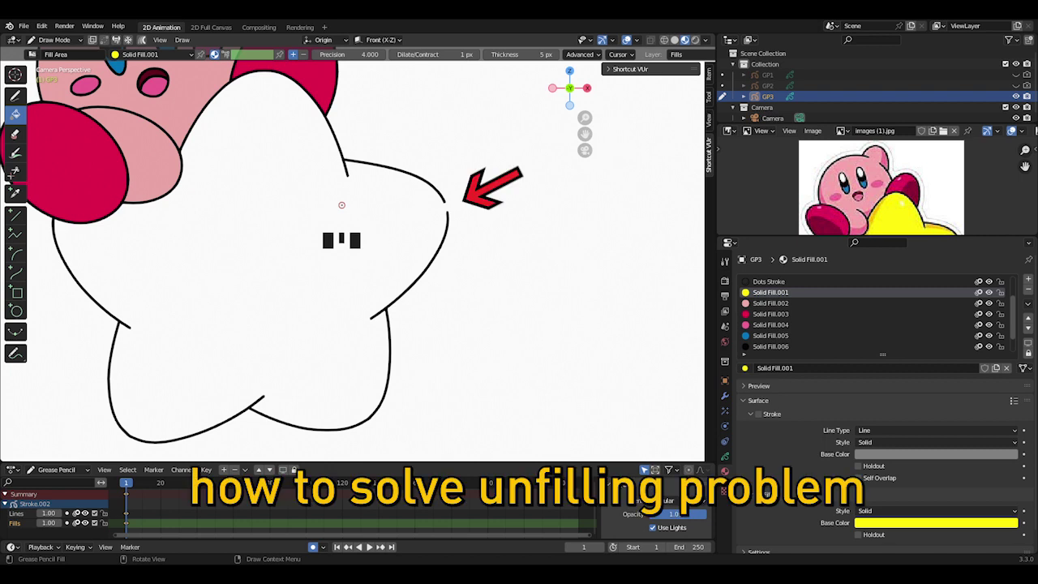
Step: Fill the star yellow despite the gap in its outline, showing the Fill tool's stroke extensions and adjusting their length to bridge it
left_click(319, 272)
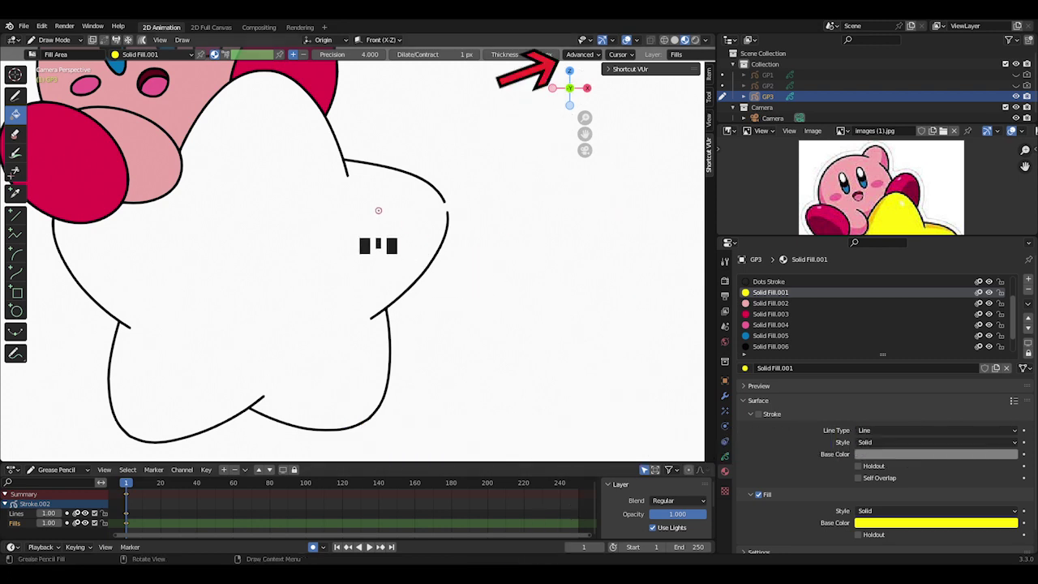
left_click(580, 54)
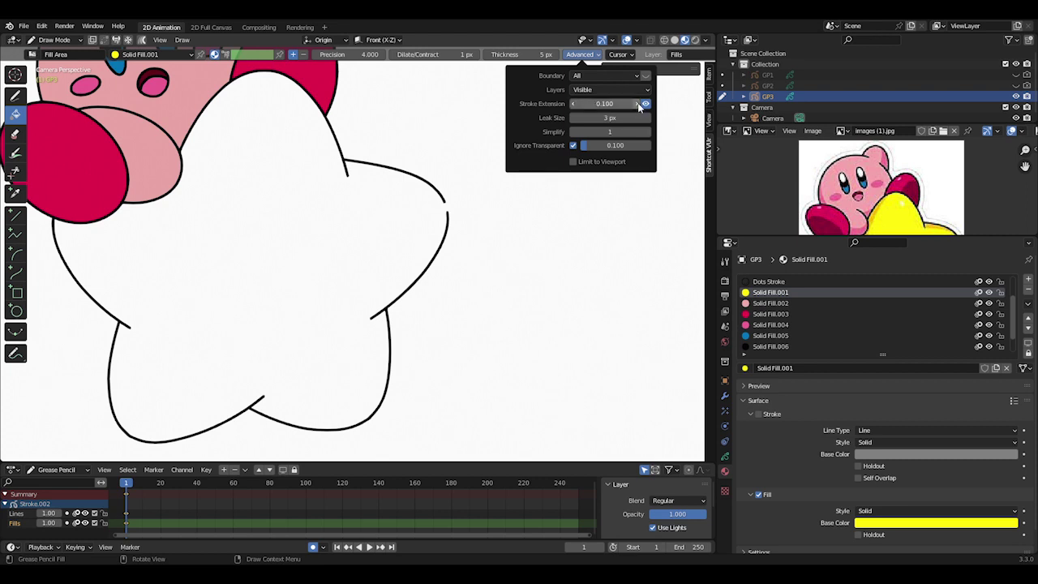
middle_click_drag(344, 279, 401, 281, "shift")
left_click(318, 239)
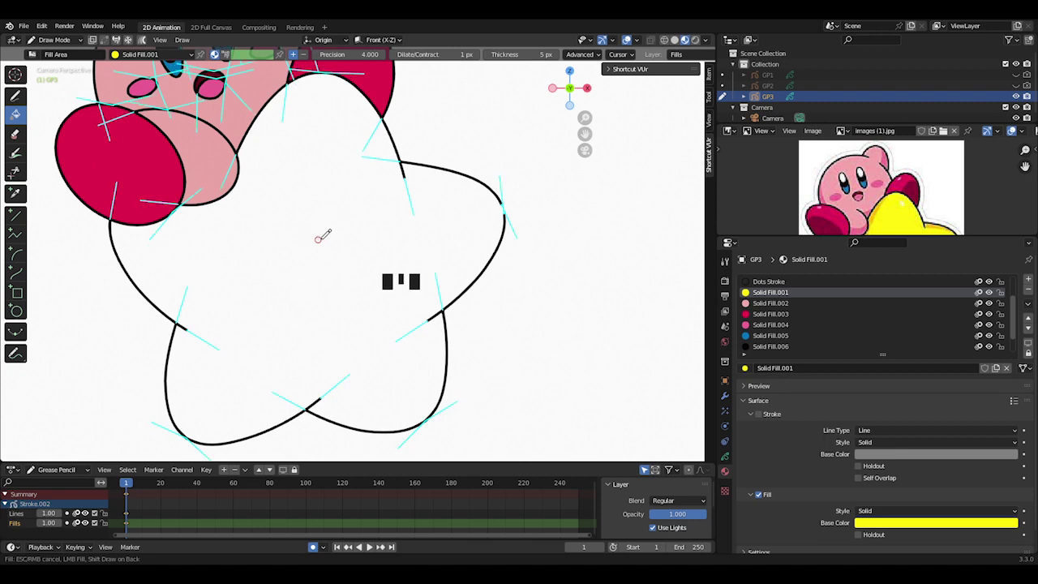
scroll(326, 235, "up", 1)
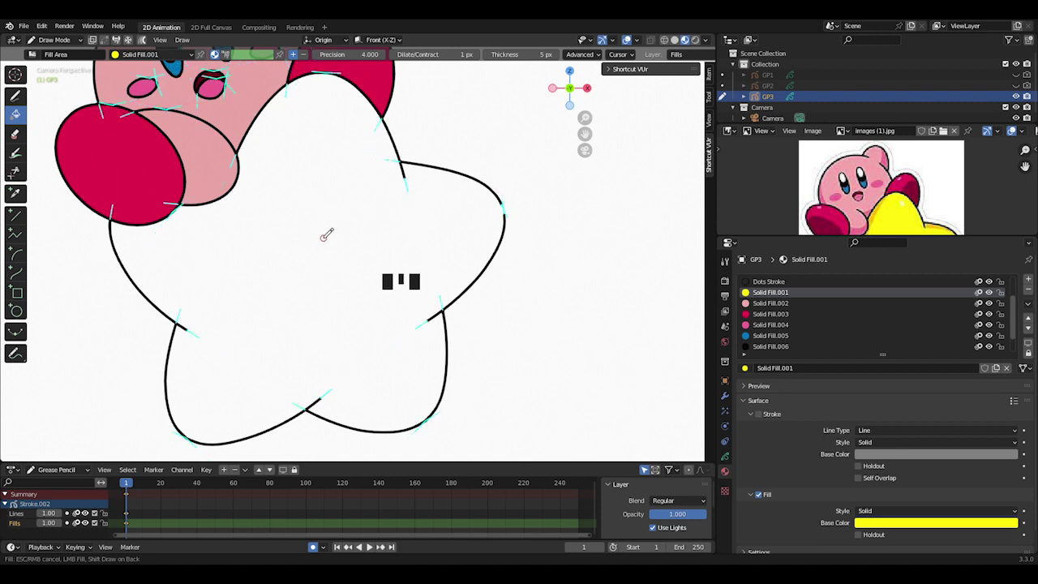
scroll(326, 235, "up", 2)
left_click(325, 235)
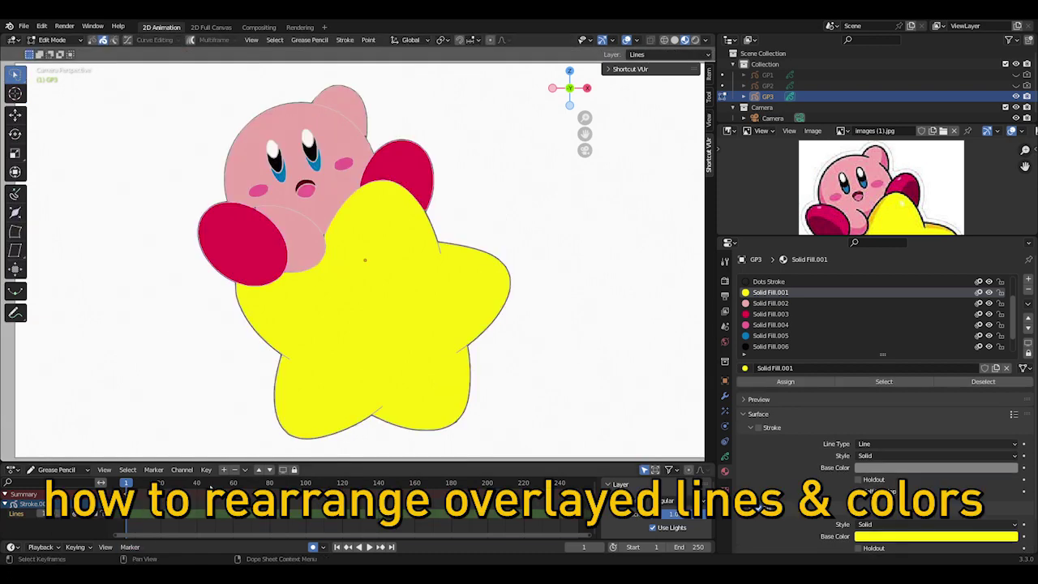
Step: Examine how the fills overlap the outlines of Kirby and the star on the Lines layer in Edit Mode
left_click(583, 262)
scroll(504, 255, "up", 4)
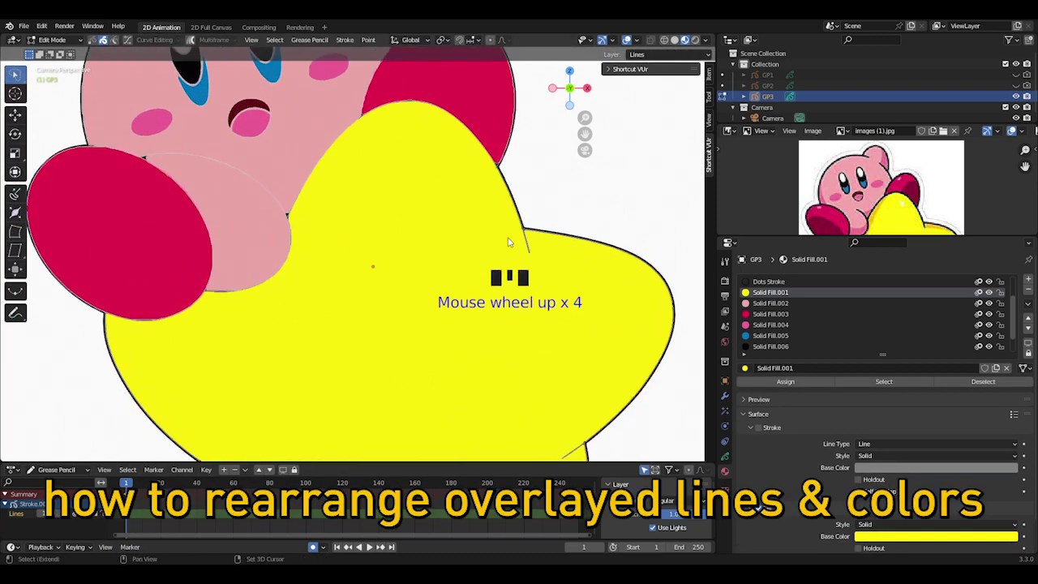
middle_click_drag(532, 138, 544, 223, "shift")
middle_click_drag(239, 201, 317, 264, "shift")
middle_click_drag(442, 174, 434, 247, "shift")
scroll(368, 145, "up", 3)
scroll(466, 200, "down", 4)
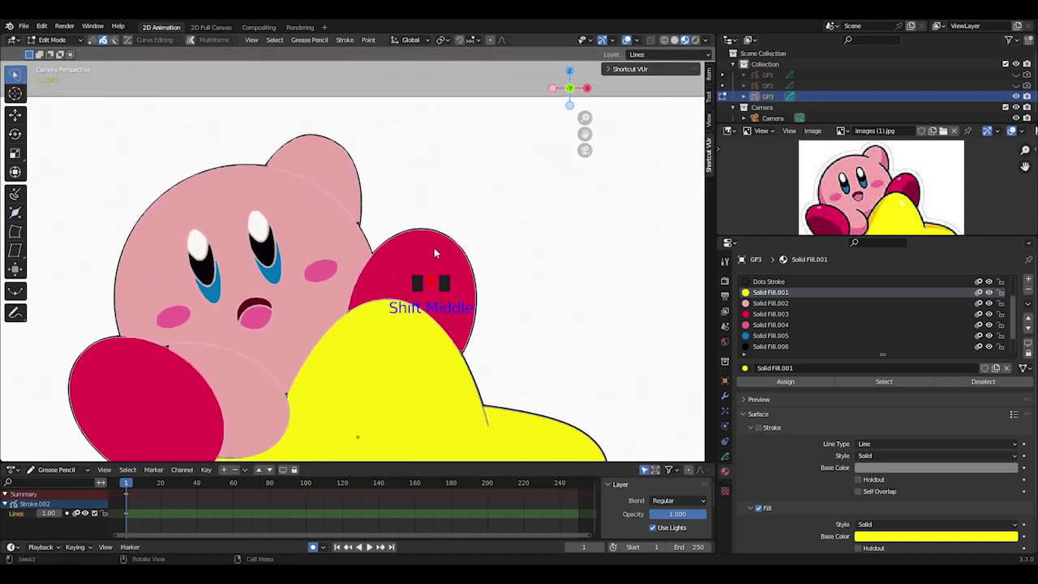
scroll(434, 247, "up", 4)
middle_click_drag(604, 324, 527, 178, "shift")
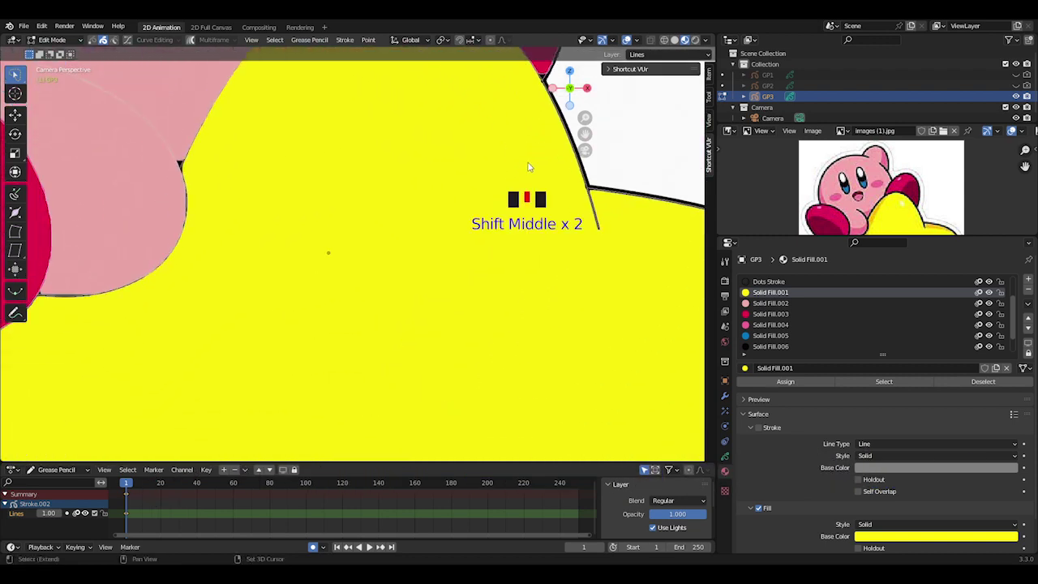
scroll(377, 365, "down", 6)
middle_click_drag(377, 364, 460, 350, "shift")
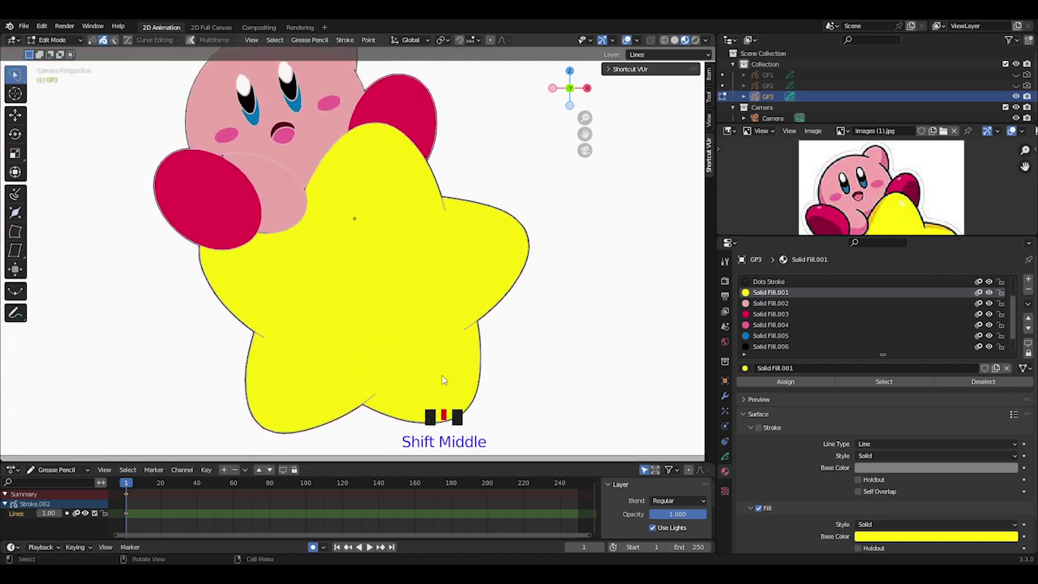
left_click(567, 348)
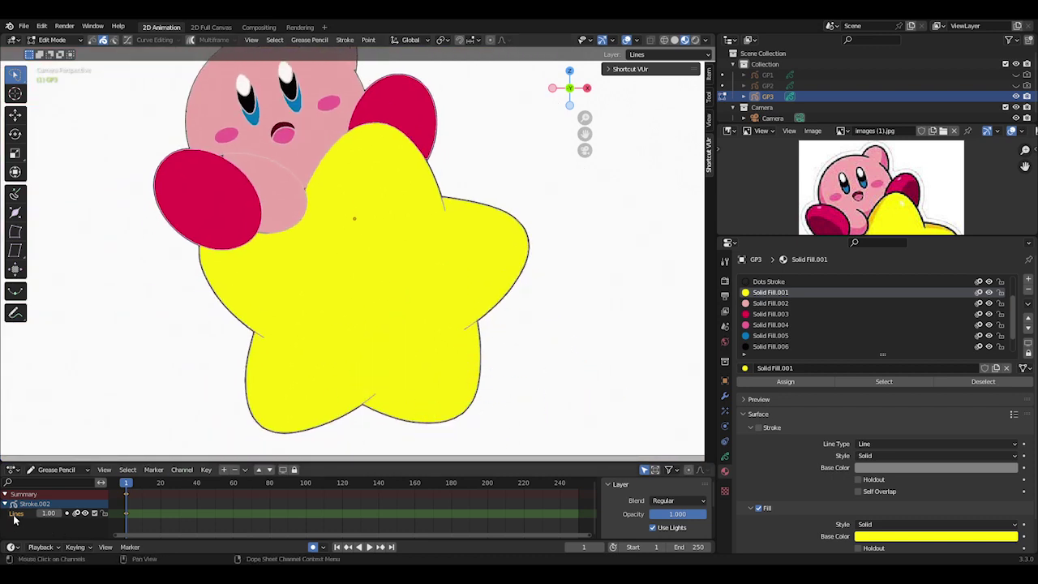
middle_click_drag(372, 212, 398, 231, "shift")
middle_click_drag(397, 231, 424, 252, "shift")
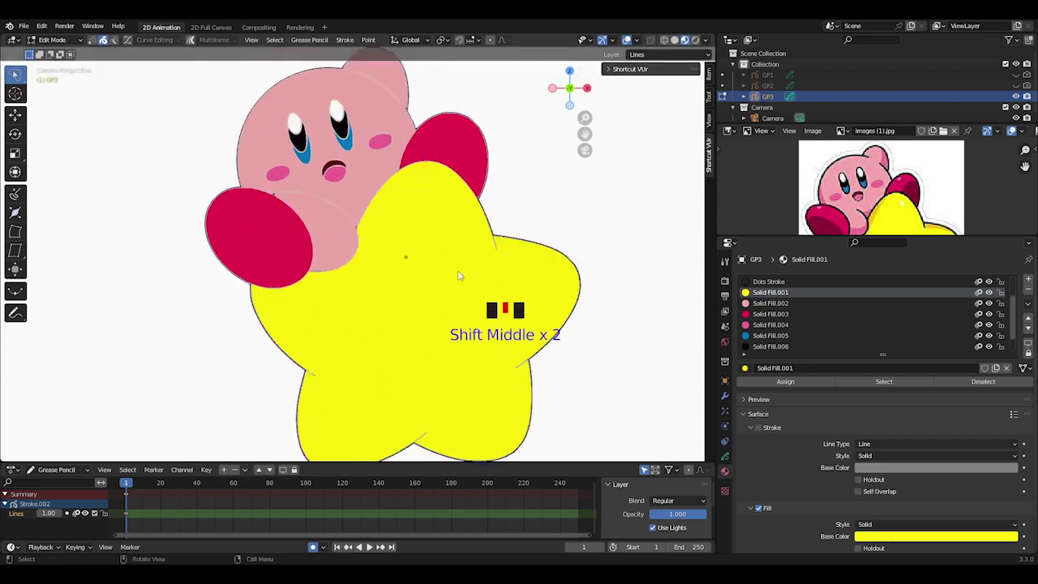
Step: Select all strokes that use the Solid Stroke material and bring them to the front
key("Tab")
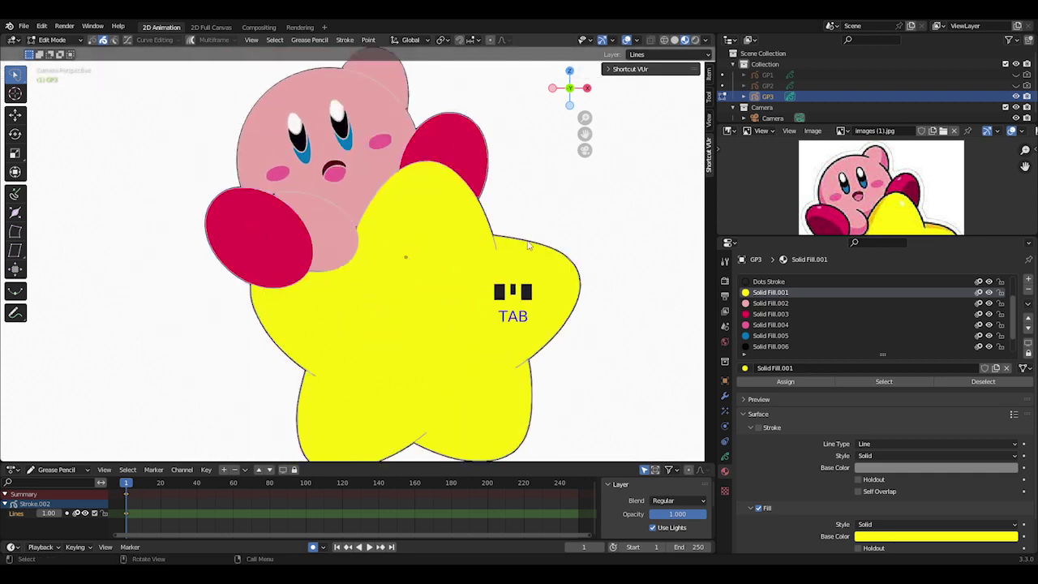
scroll(910, 326, "up", 3)
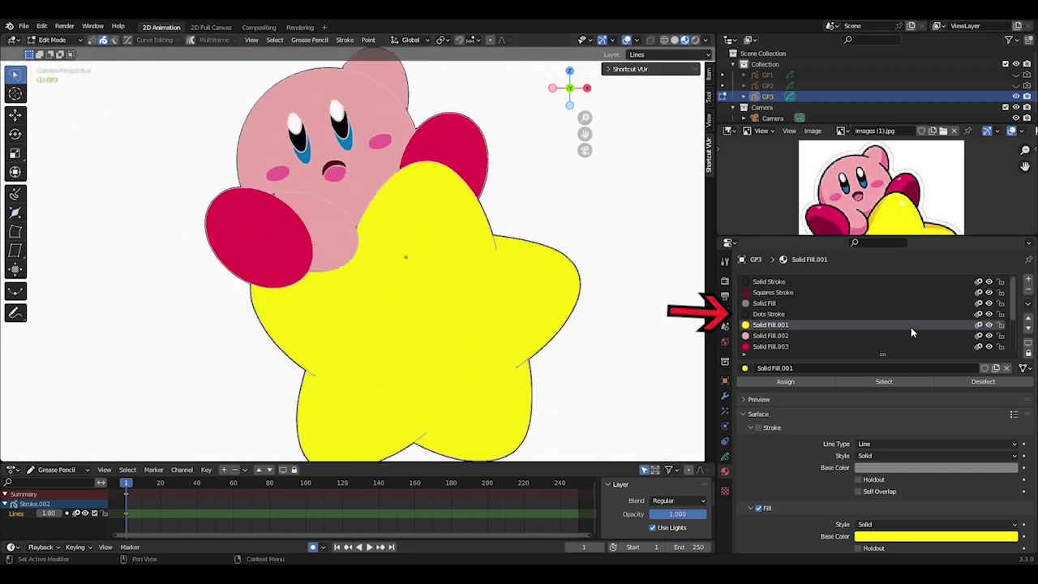
left_click(780, 281)
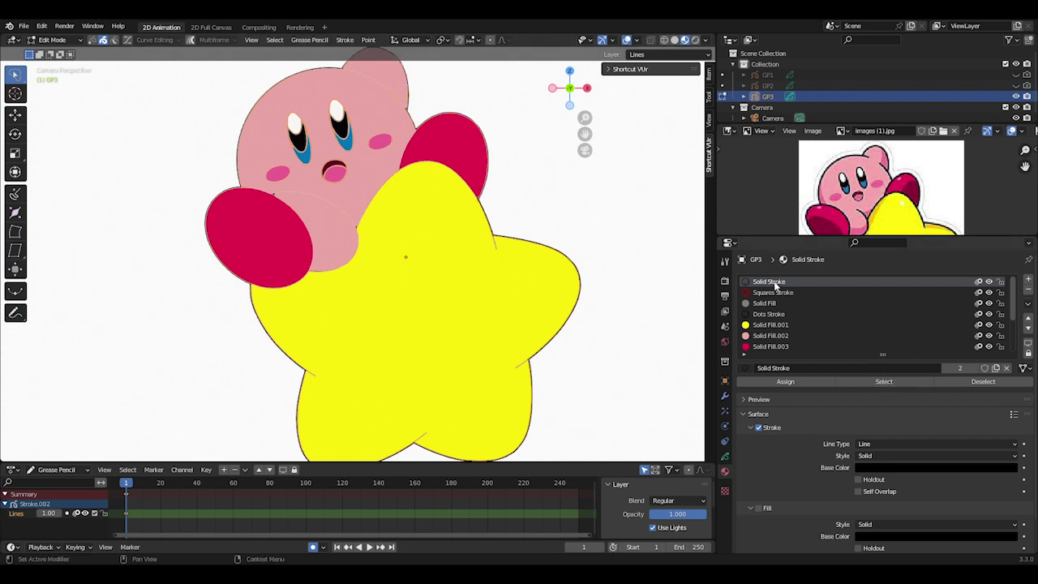
right_click(445, 281)
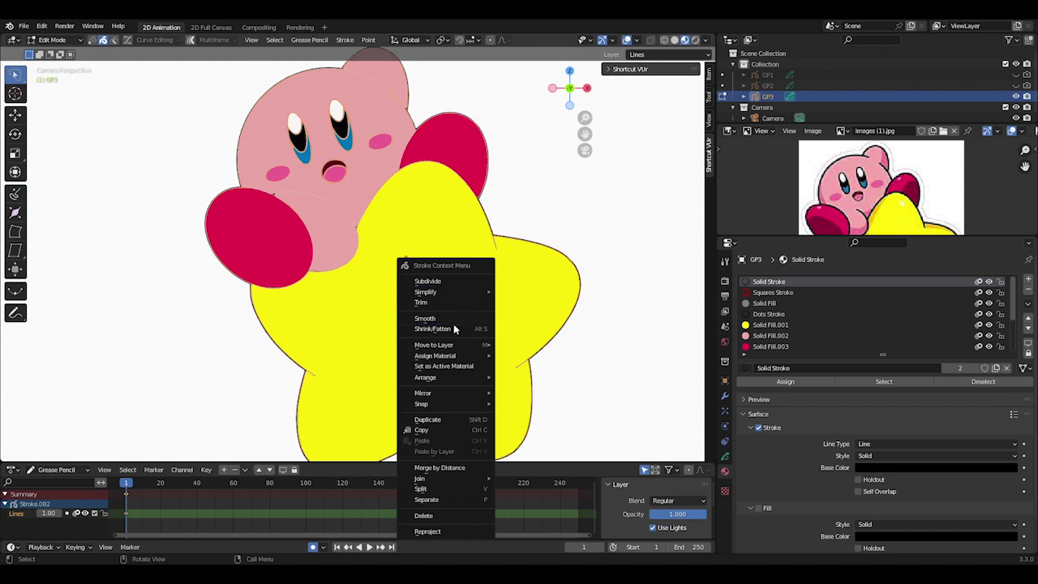
mouse_move(438, 381)
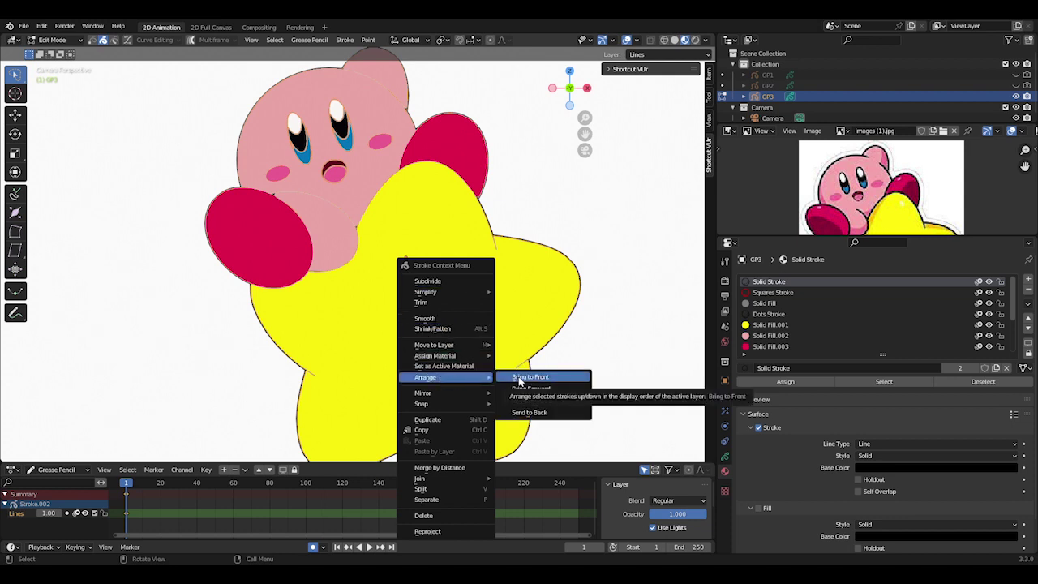
left_click(517, 378)
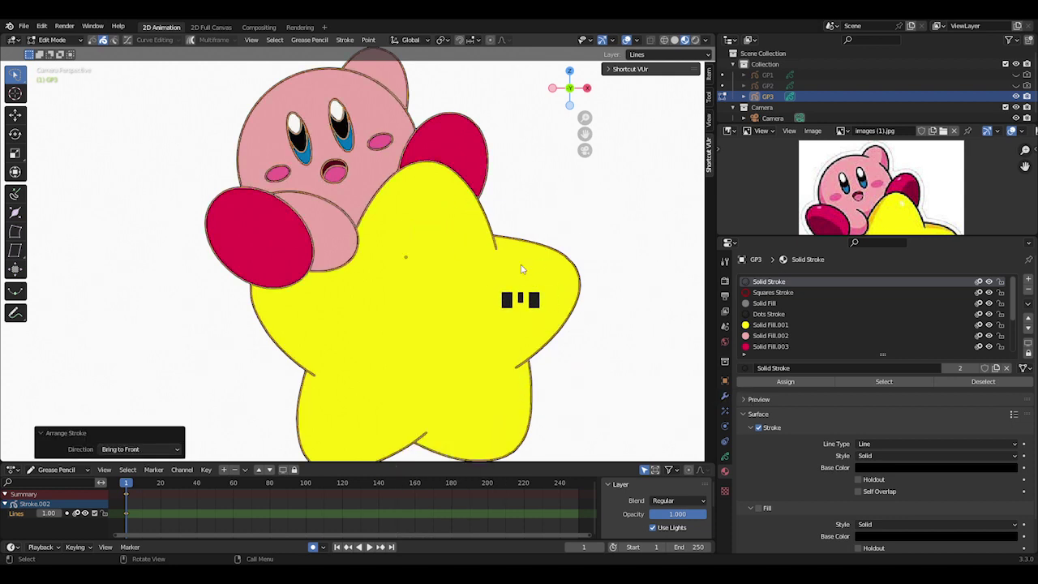
scroll(602, 289, "down", 1)
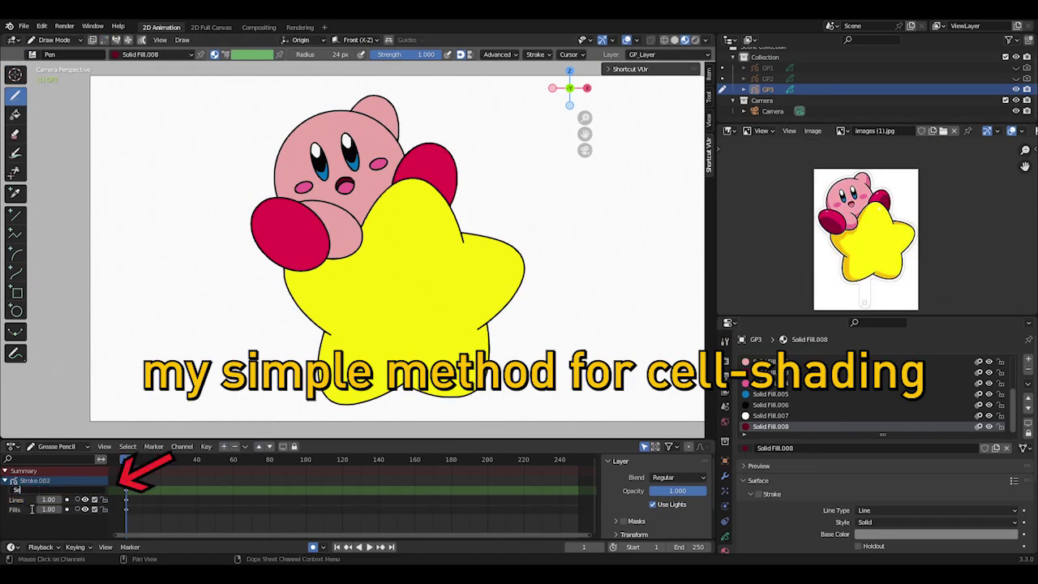
Step: Name the new layer Separation, and add a copy of the Solid Stroke material with a bright green base color
type("paration")
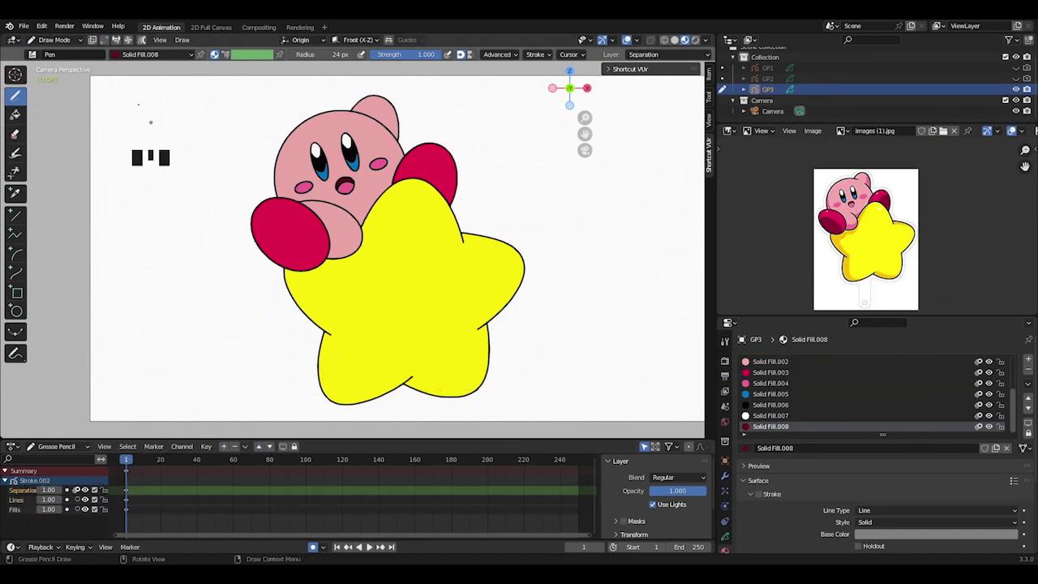
left_click(1027, 359)
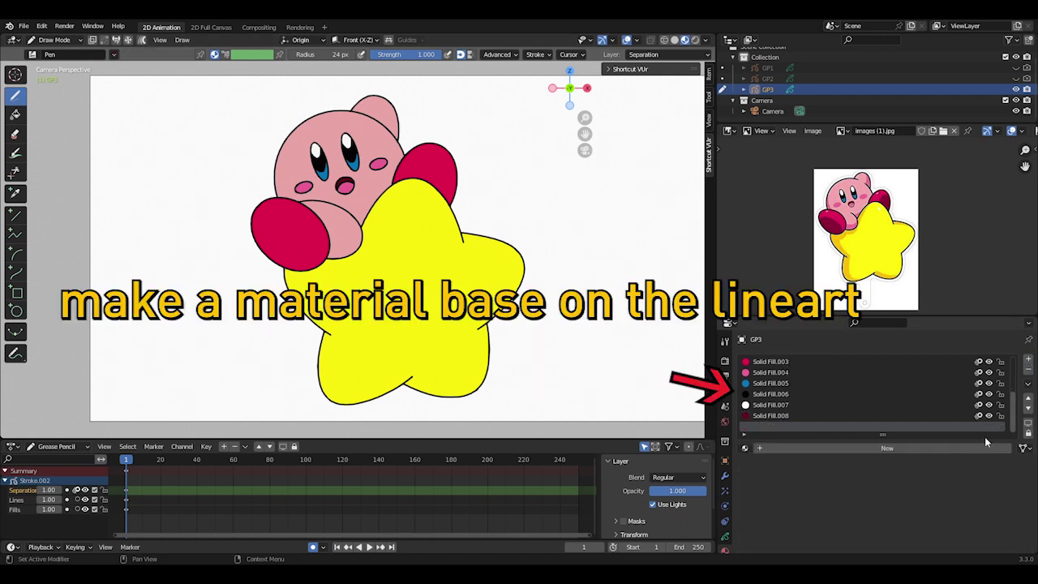
left_click(743, 450)
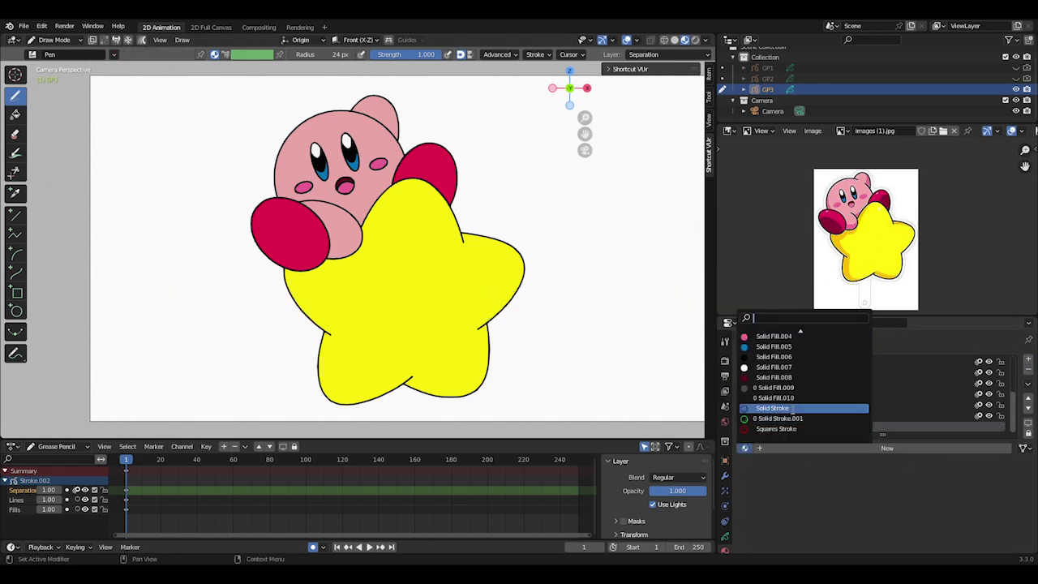
left_click(810, 406)
left_click(960, 449)
left_click(901, 531)
left_click_drag(1012, 455, 1011, 381)
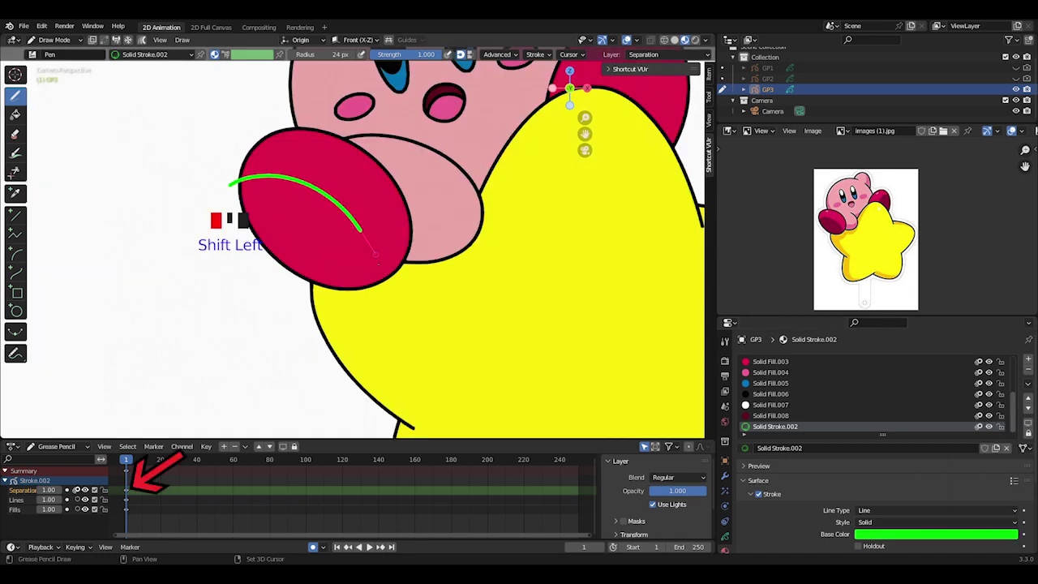
Step: Draw green shadow separation lines across Kirby's front foot, lower arm, lower body, the side of his head and his raised arm
left_click_drag(376, 255, 386, 282, "shift")
middle_click_drag(407, 220, 306, 252, "shift")
left_click_drag(303, 253, 385, 242, "shift")
middle_click_drag(329, 182, 313, 277, "shift")
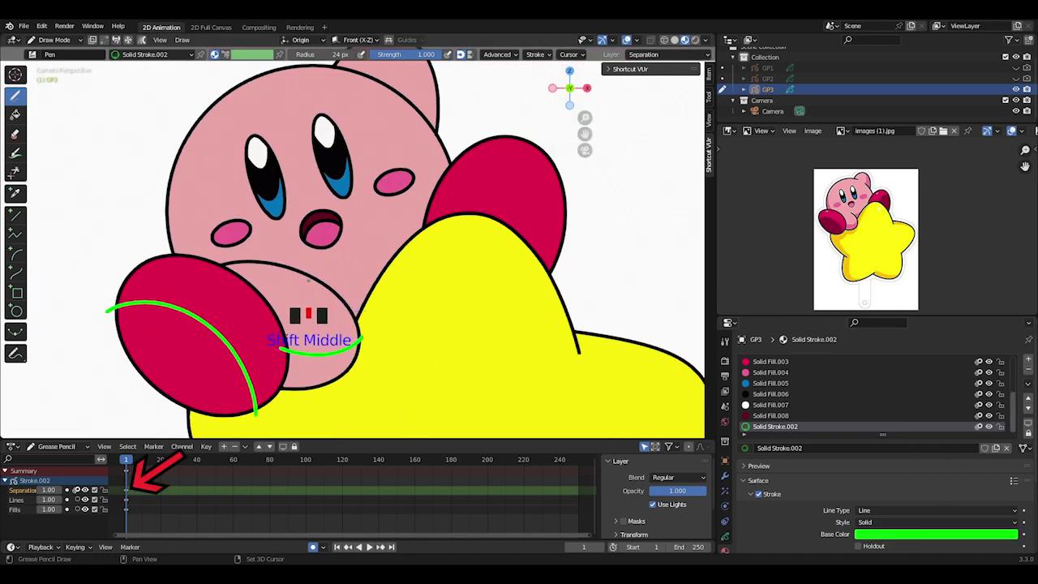
left_click_drag(315, 280, 391, 279, "shift")
middle_click_drag(230, 261, 283, 332, "shift")
left_click_drag(257, 333, 276, 166, "shift")
middle_click_drag(365, 186, 299, 225, "shift")
middle_click_drag(399, 204, 331, 241, "shift")
left_click_drag(330, 257, 320, 172, "shift")
Step: Draw green shadow separation lines across Kirby's rear foot and along the inside of the star's points
middle_click_drag(410, 386, 303, 258, "shift")
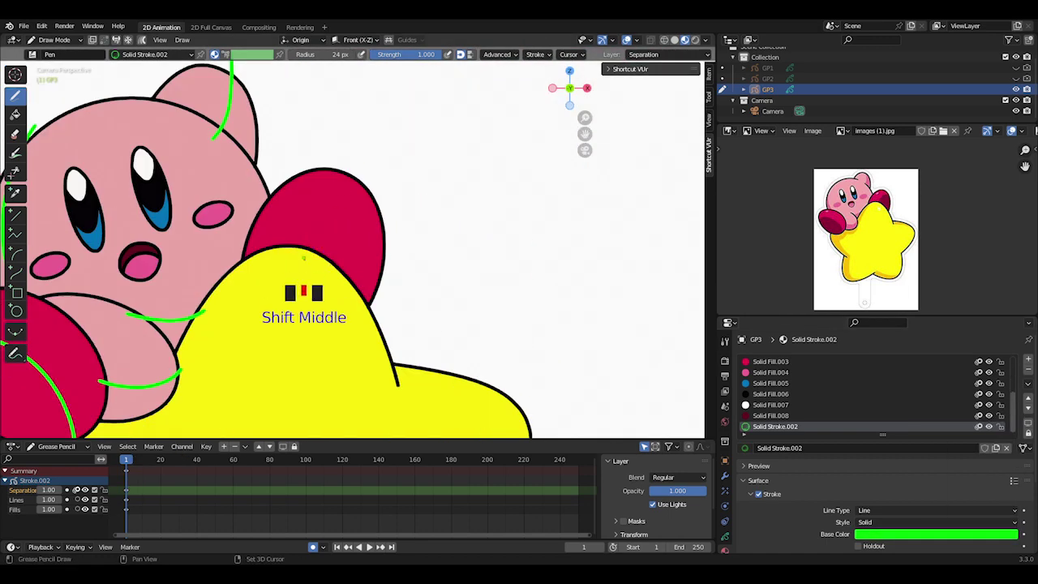
left_click_drag(303, 249, 348, 170, "shift")
middle_click_drag(255, 366, 401, 240, "shift")
left_click_drag(414, 103, 348, 314, "shift")
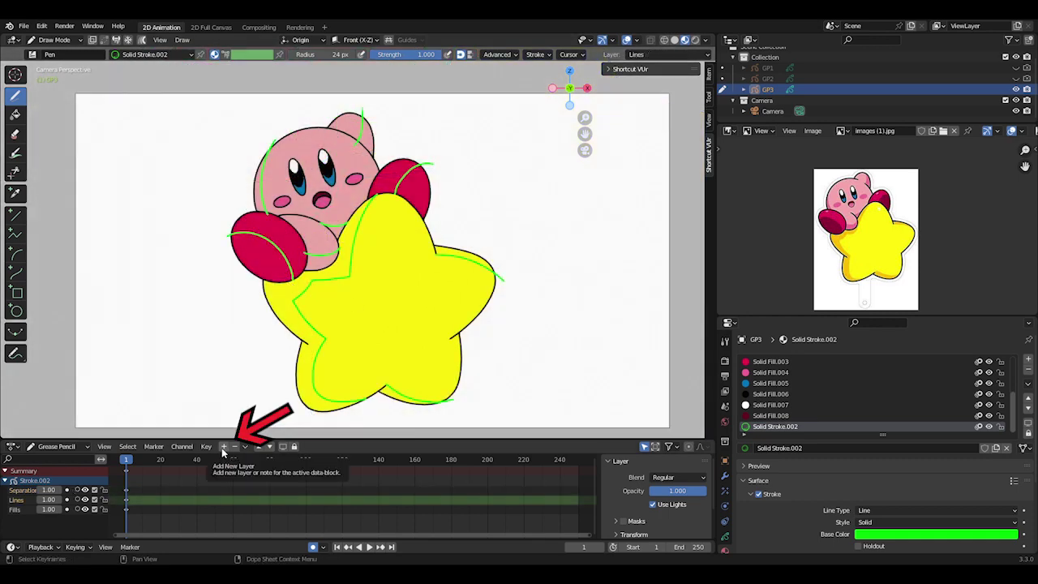
Step: Add a layer named shadows directly beneath the Lines layer and set its blend mode to Multiply
left_click(223, 447)
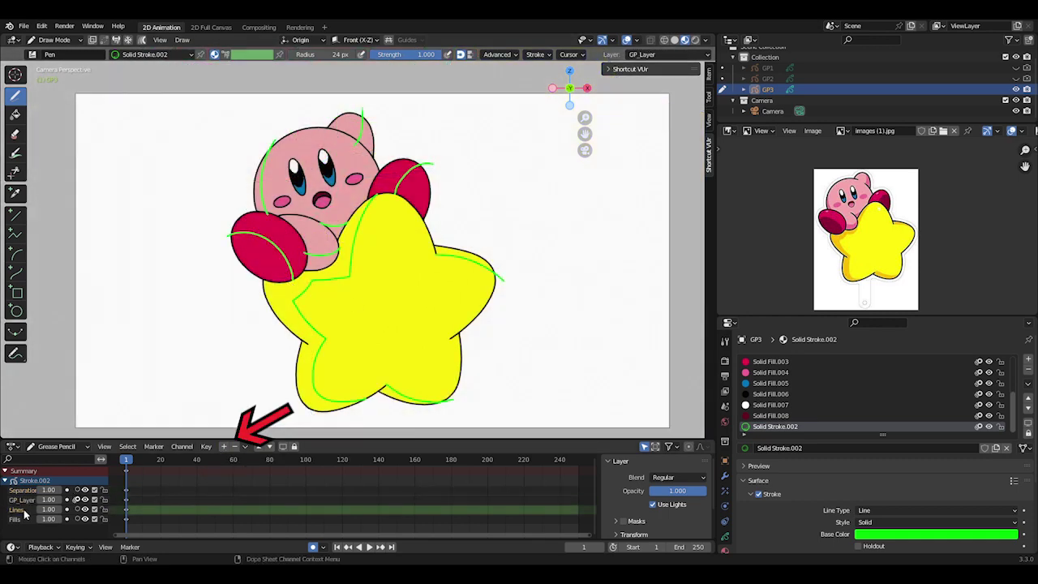
left_click(27, 499)
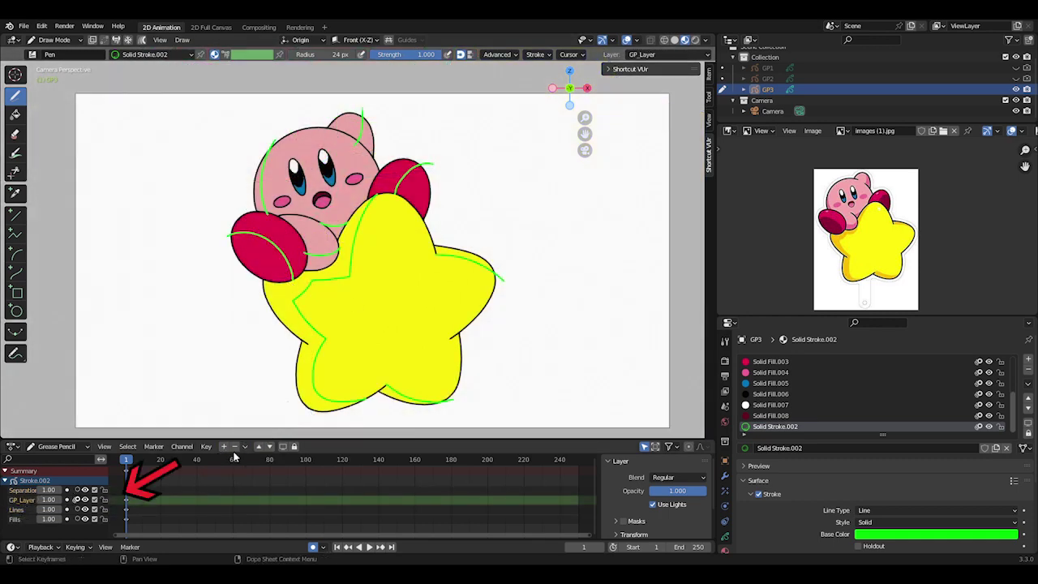
left_click(270, 447)
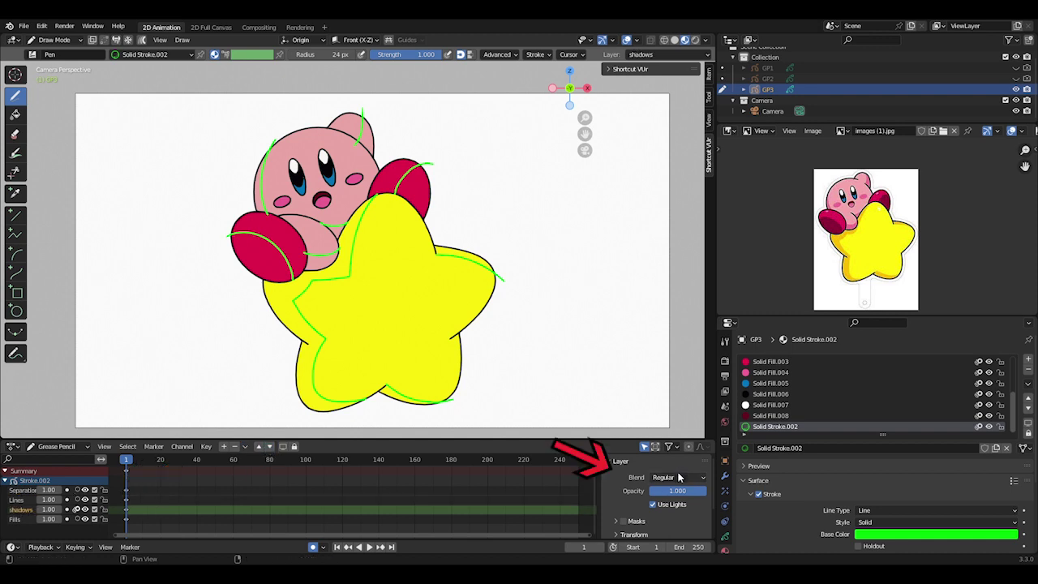
left_click(677, 478)
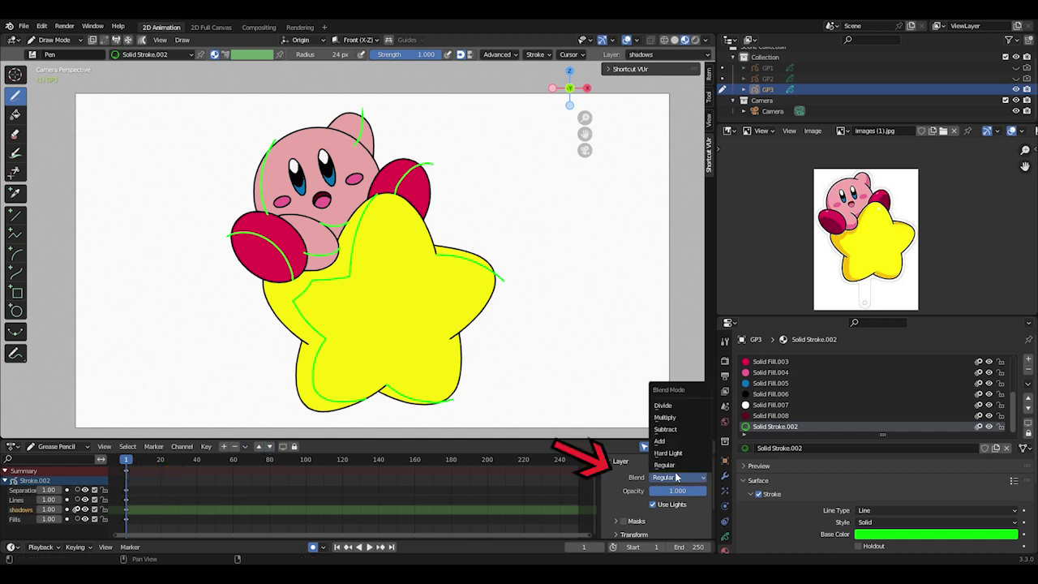
left_click(677, 423)
Step: Add a new material slot with a copy of the Solid Fill material, and darken its fill base color to near black
left_click(1029, 359)
left_click(744, 448)
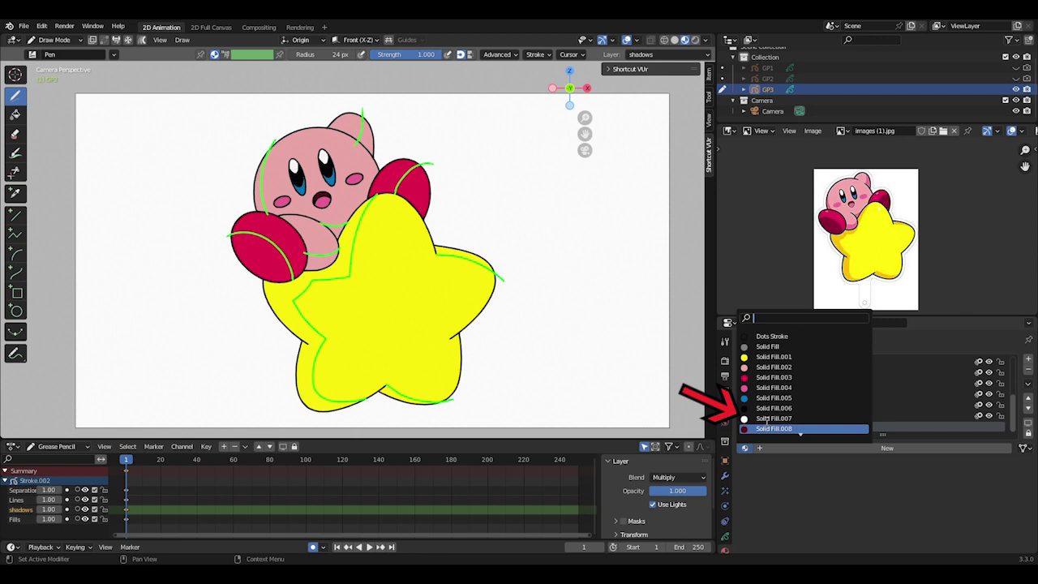
left_click(788, 348)
scroll(864, 498, "down", 3)
left_click(907, 502)
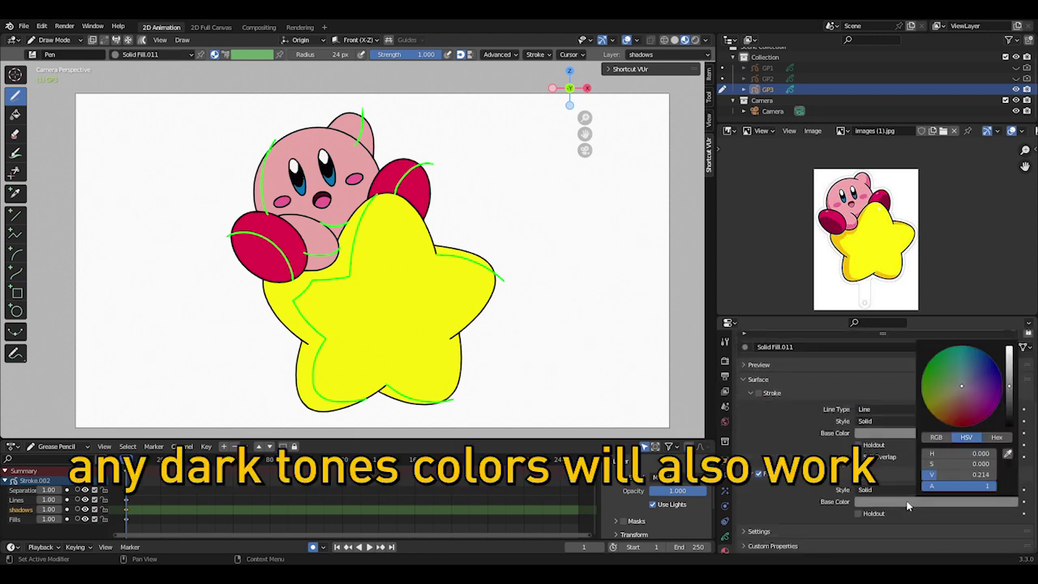
left_click_drag(1007, 383, 1009, 406)
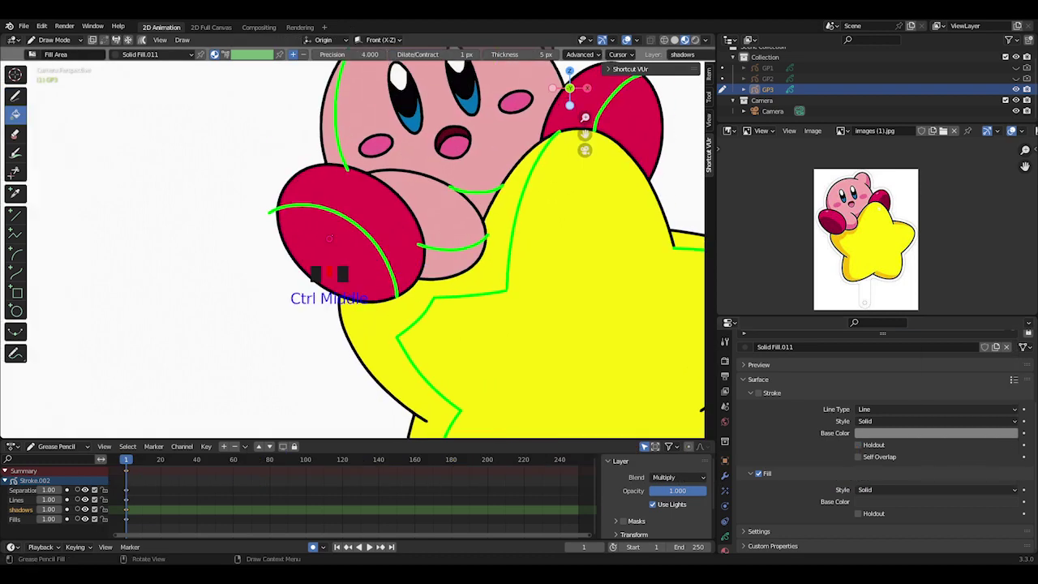
Step: Fill the shadow areas of Kirby's front foot, lower arm and lower body with the near-black material on the shadows layer
left_click(352, 245)
middle_click_drag(430, 255, 314, 321, "shift")
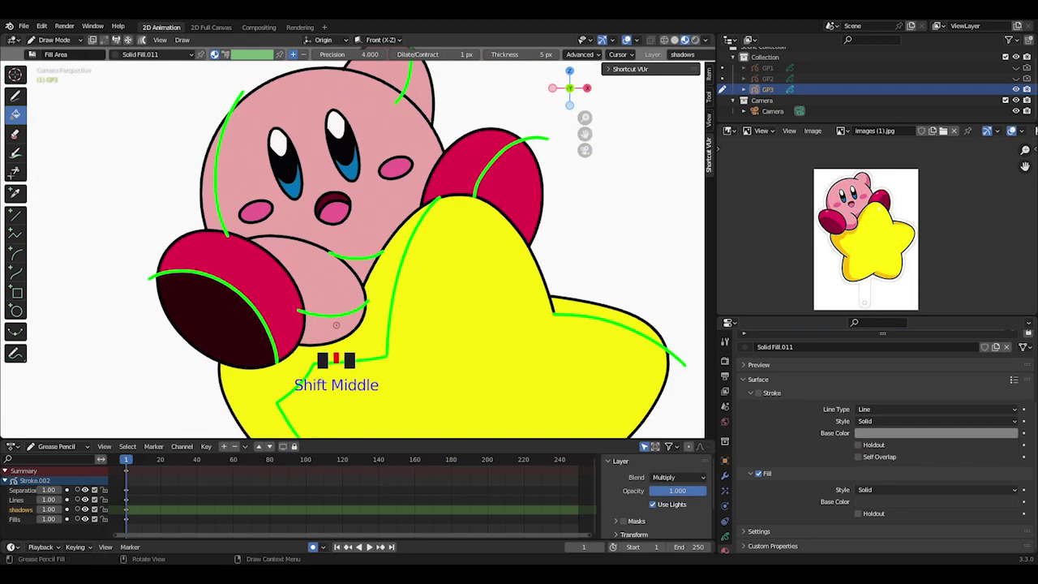
left_click(336, 325)
left_click(361, 264)
middle_click_drag(538, 204, 336, 197, "shift")
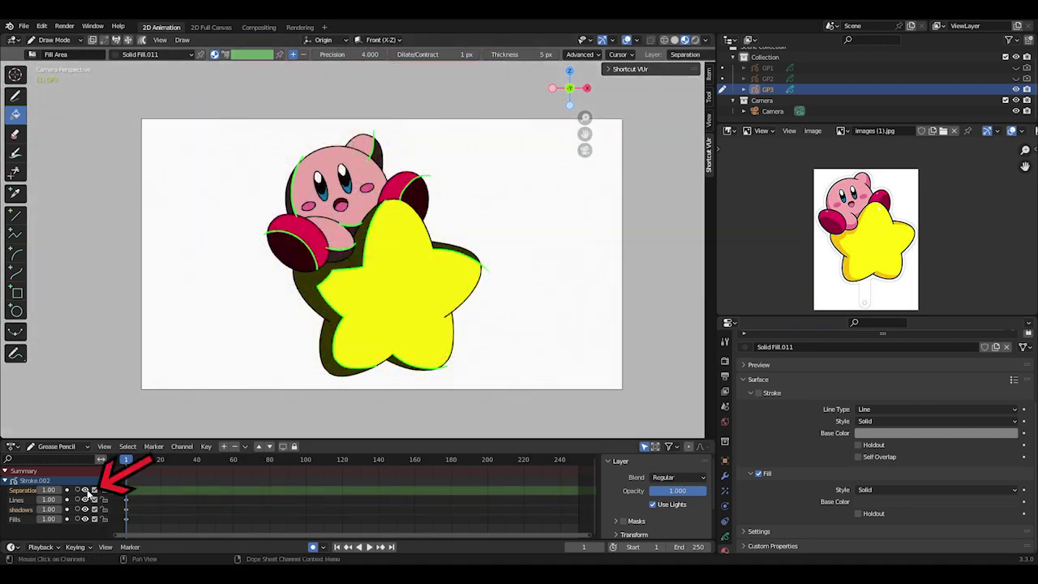
Step: Hide the Separation layer and lower the opacity of the shadows layer
left_click(85, 490)
left_click(24, 509)
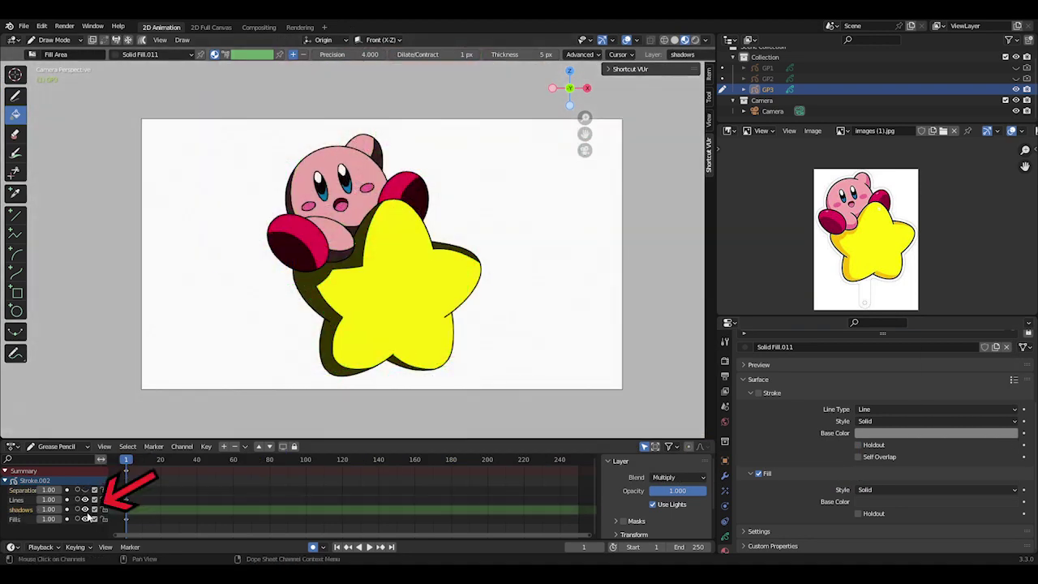
left_click_drag(702, 498, 689, 492)
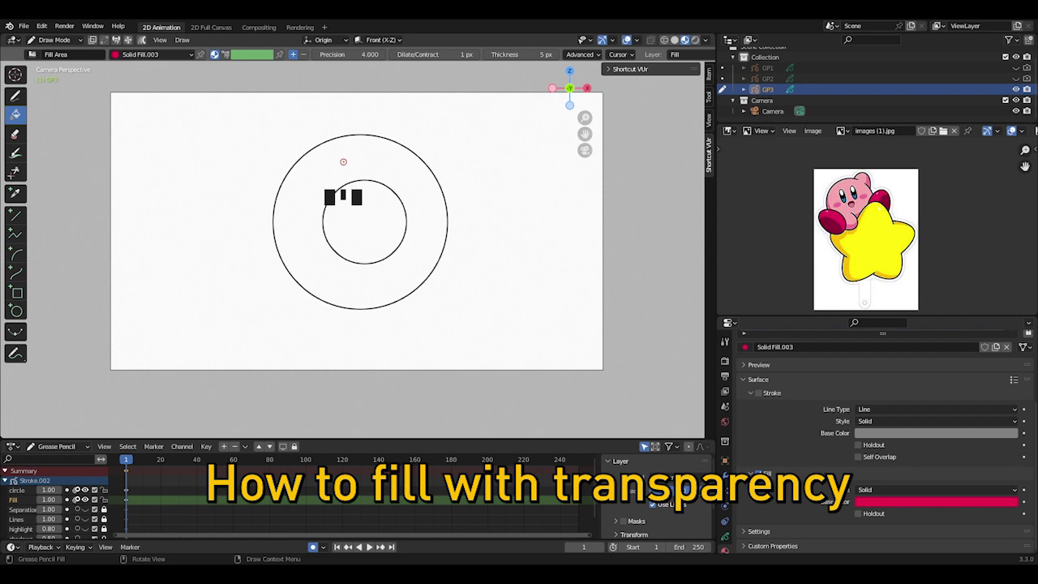
Step: Fill the large circle with the crimson material, and preview the scene in rendered shading with a transparent film background
left_click(343, 162)
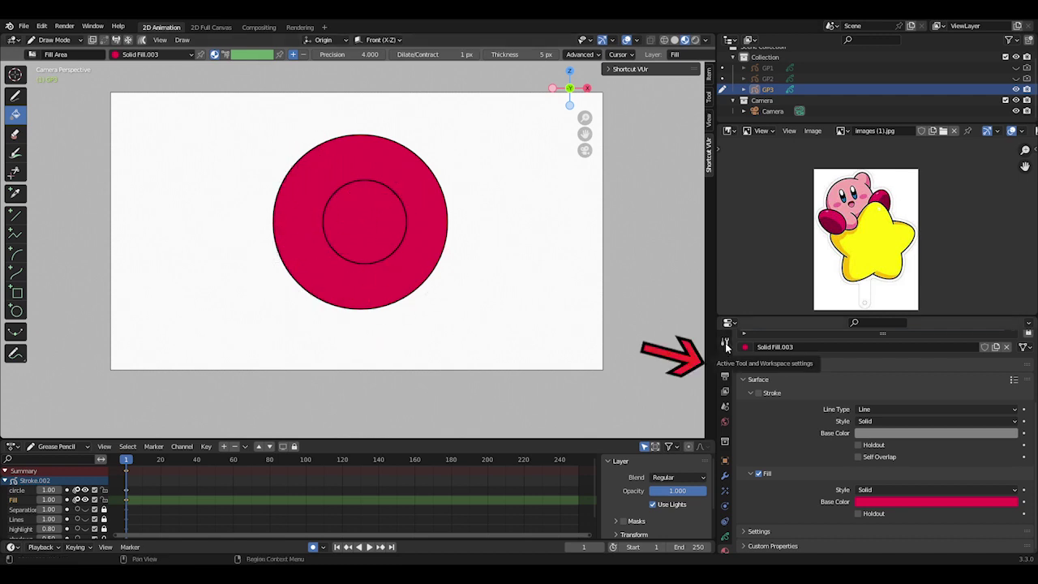
left_click(724, 342)
left_click(725, 359)
scroll(858, 481, "down", 3)
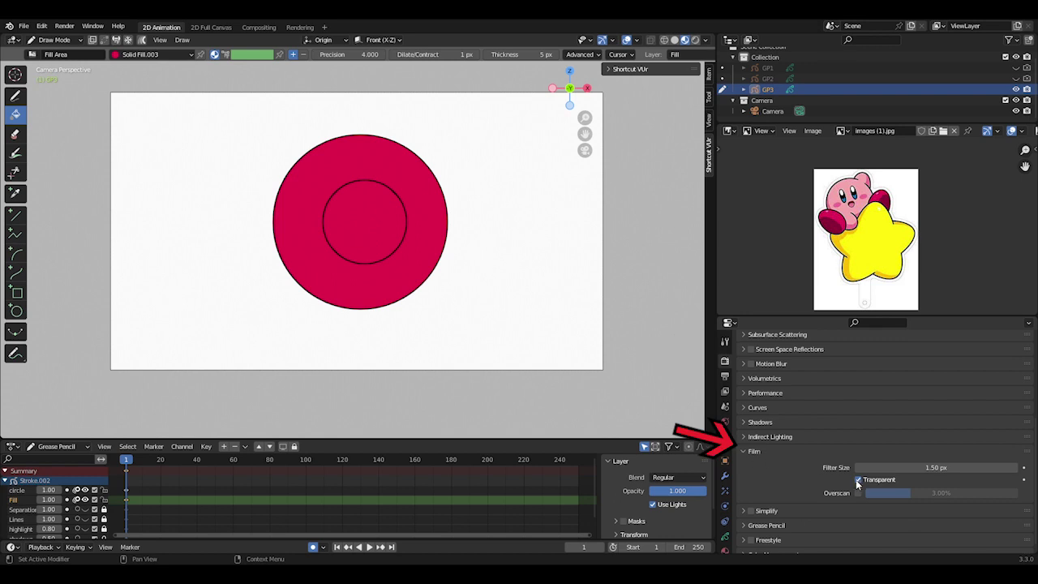
left_click(694, 38)
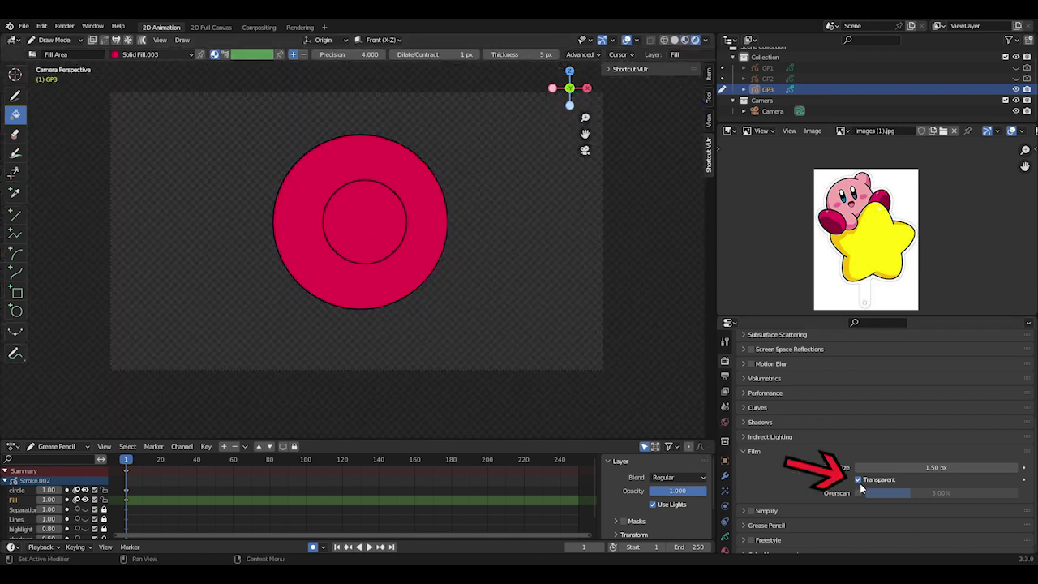
left_click(859, 480)
left_click(859, 478)
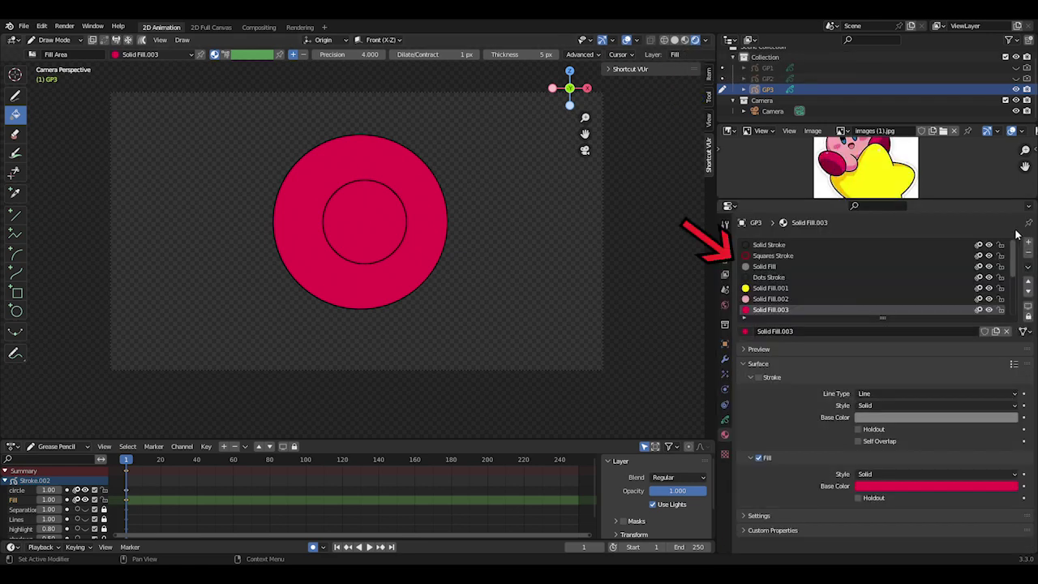
Step: Add a new material slot to GP3 with an independent copy of the Solid Fill material
left_click(1028, 241)
left_click(746, 331)
left_click(766, 358)
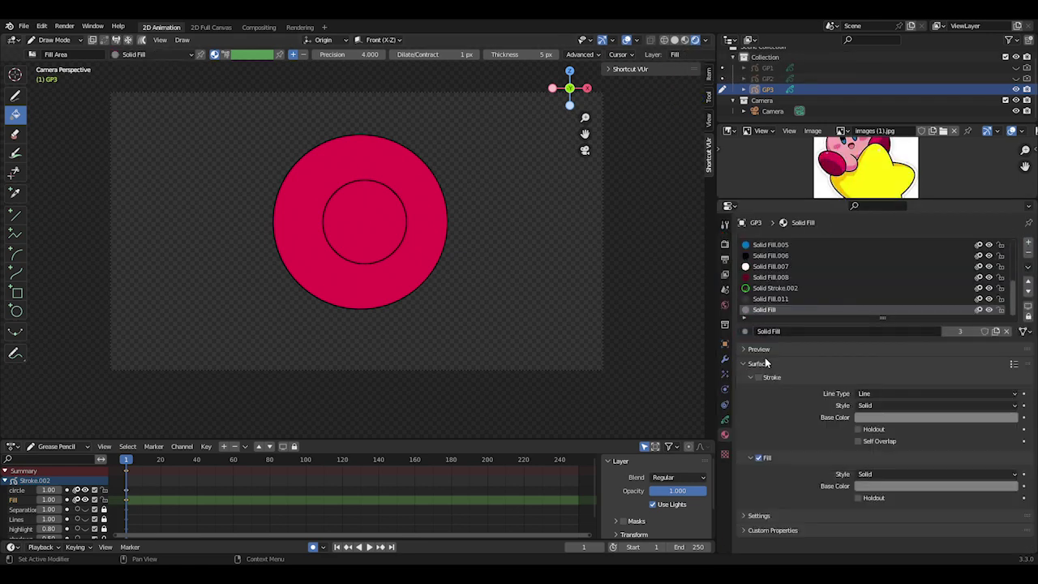
left_click(961, 331)
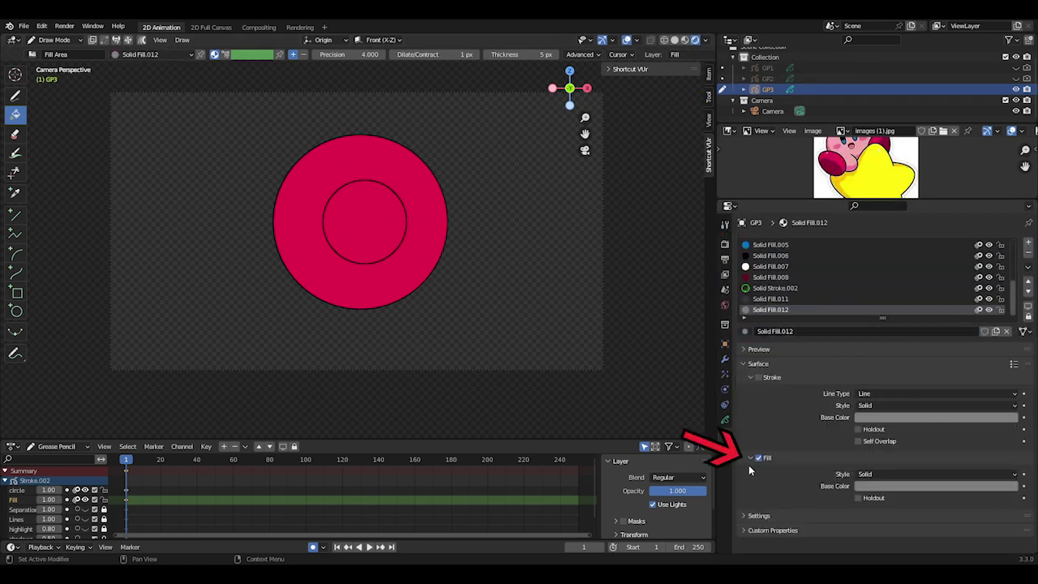
Step: Enable Holdout on the new material's fill, set its base color to black, and fill the inner circle with it
left_click(857, 498)
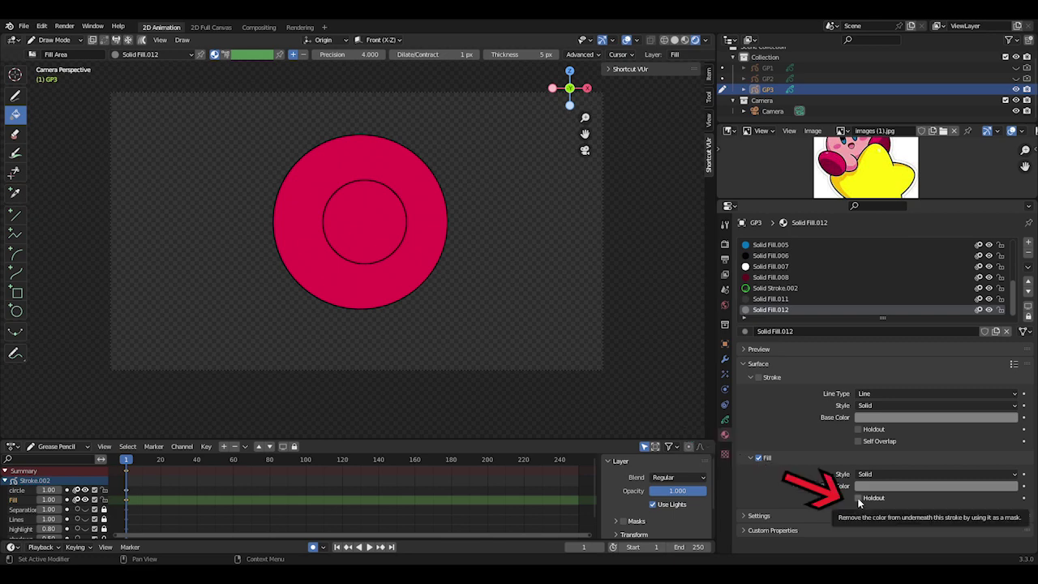
left_click(907, 485)
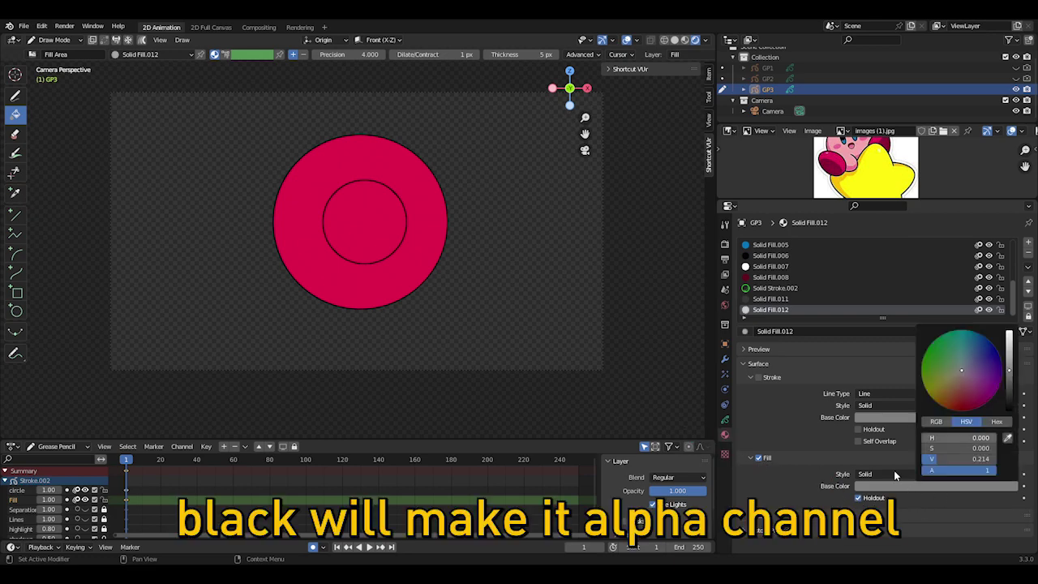
left_click(941, 488)
left_click_drag(1011, 371, 1011, 410)
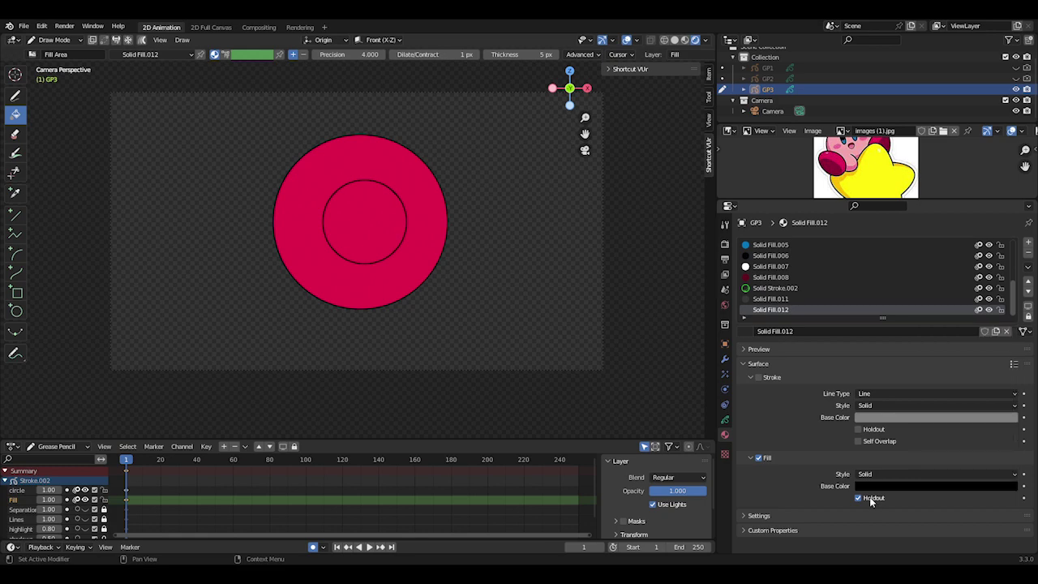
left_click(364, 215)
left_click_drag(301, 309, 375, 220)
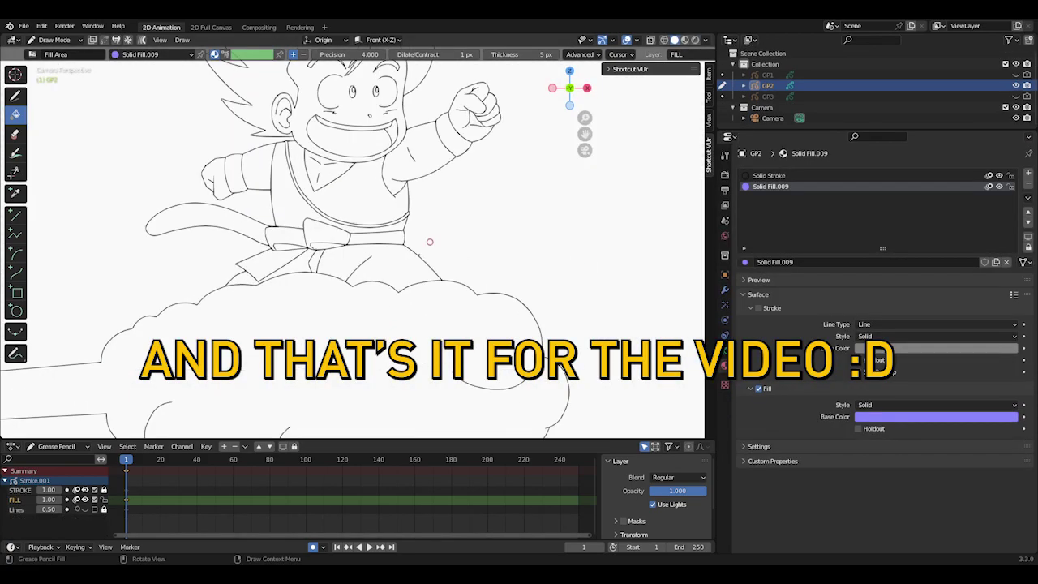
Step: Fill the character's trousers and the side of his shirt with the purple Solid Fill.009 material
left_click(296, 261)
left_click(284, 209)
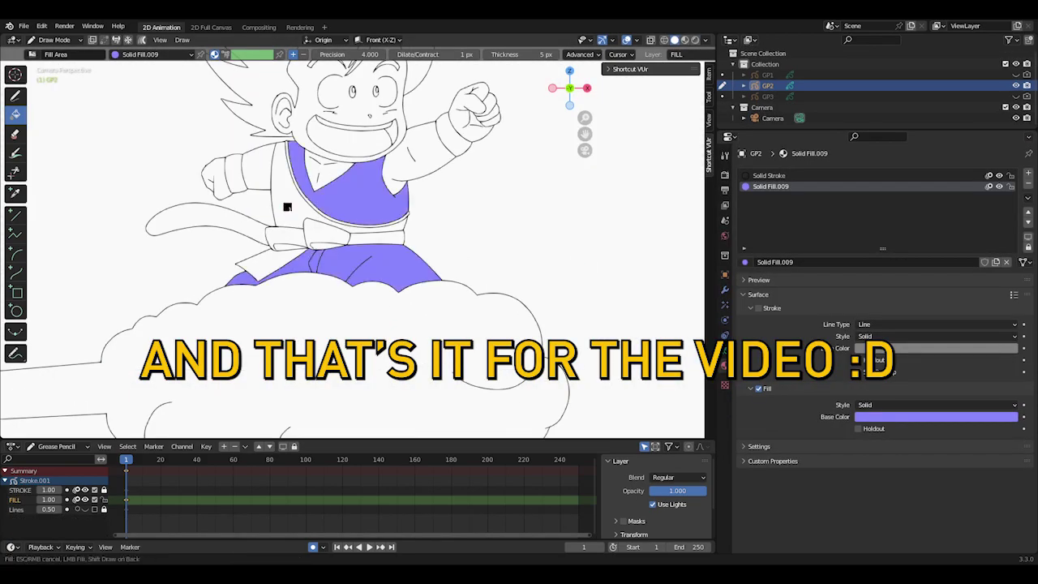
scroll(363, 187, "up", 2)
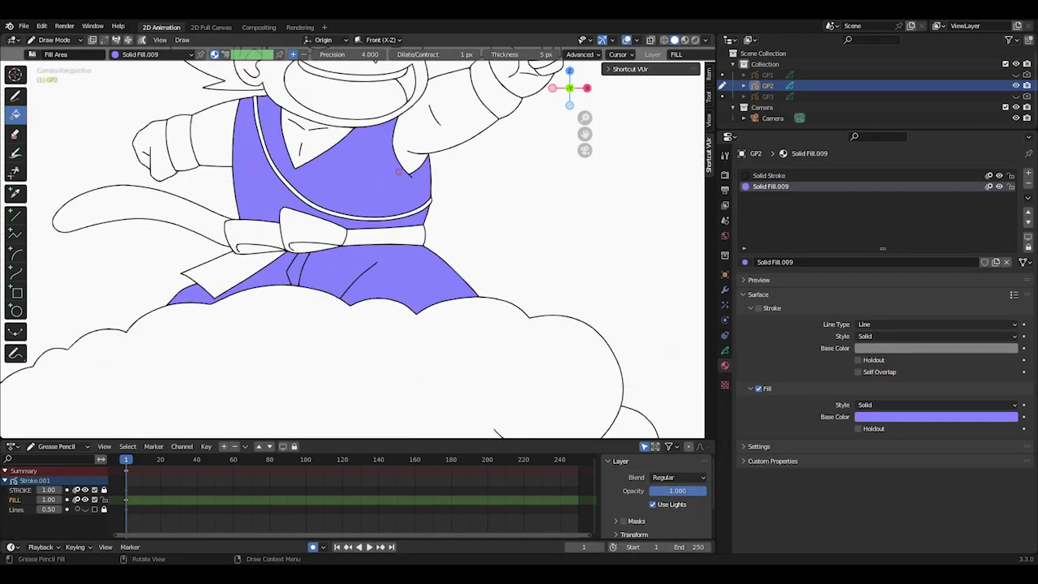
Step: Add a new fill material to GP2 with a pale skin-tone base color
middle_click_drag(454, 227, 487, 376, "shift")
left_click(1027, 175)
left_click(931, 263)
left_click(958, 417)
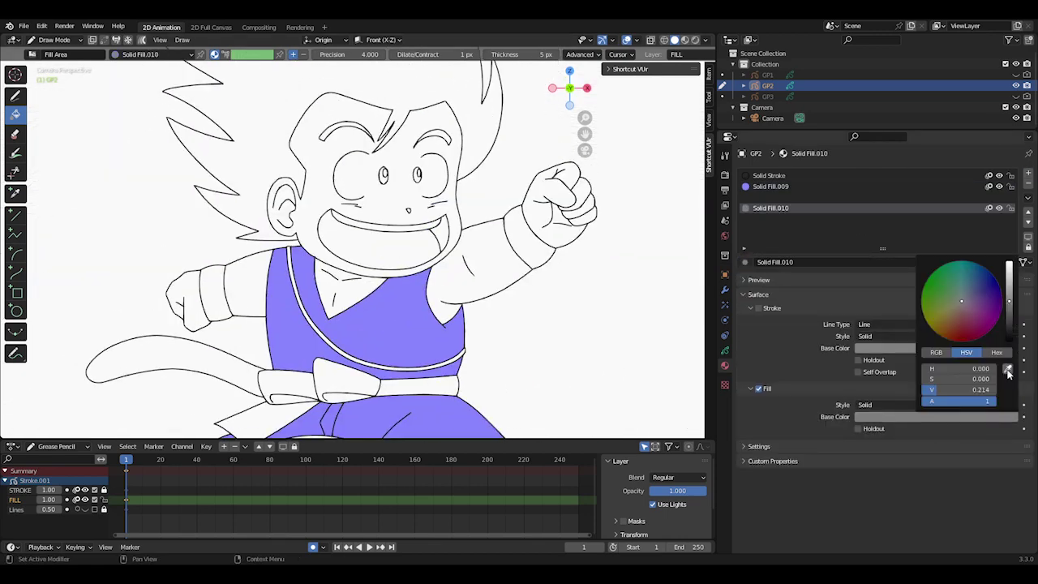
left_click_drag(959, 306, 1009, 261)
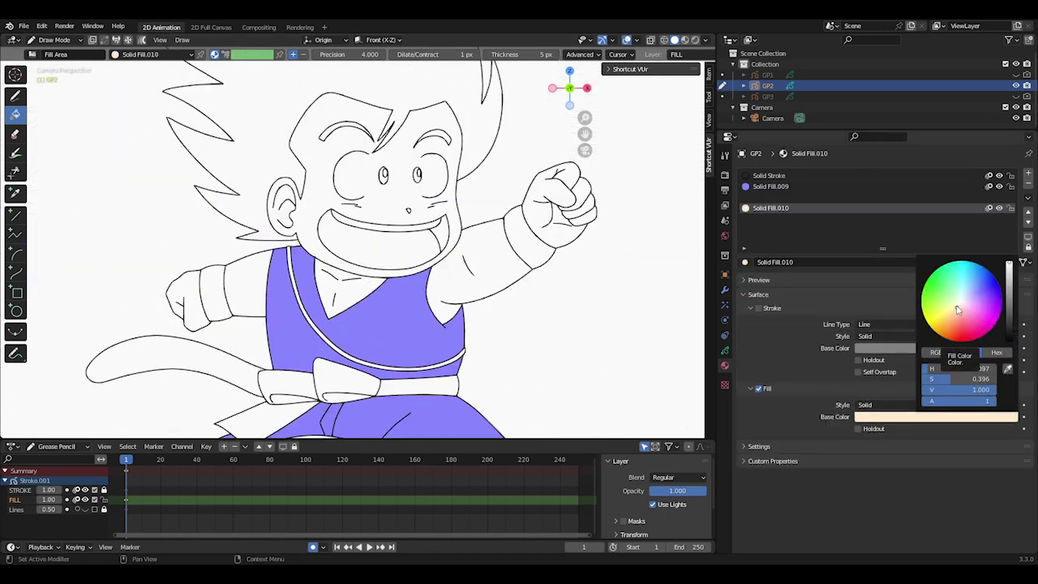
left_click_drag(957, 308, 959, 307)
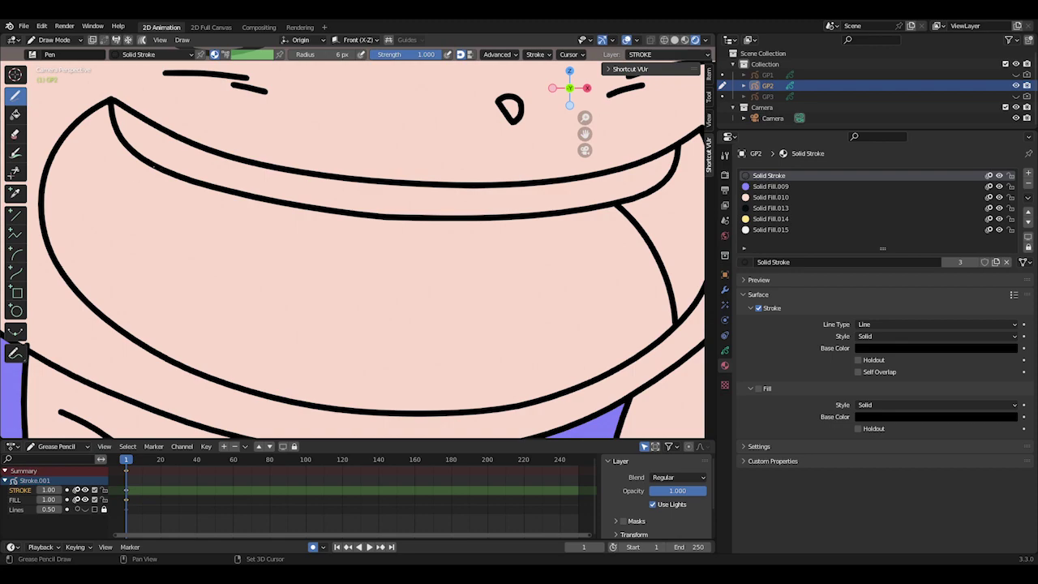
Step: Draw the missing curved line at the corner of the character's mouth on the STROKE layer
scroll(275, 244, "down", 3)
left_click_drag(202, 233, 187, 274)
scroll(187, 274, "down", 5)
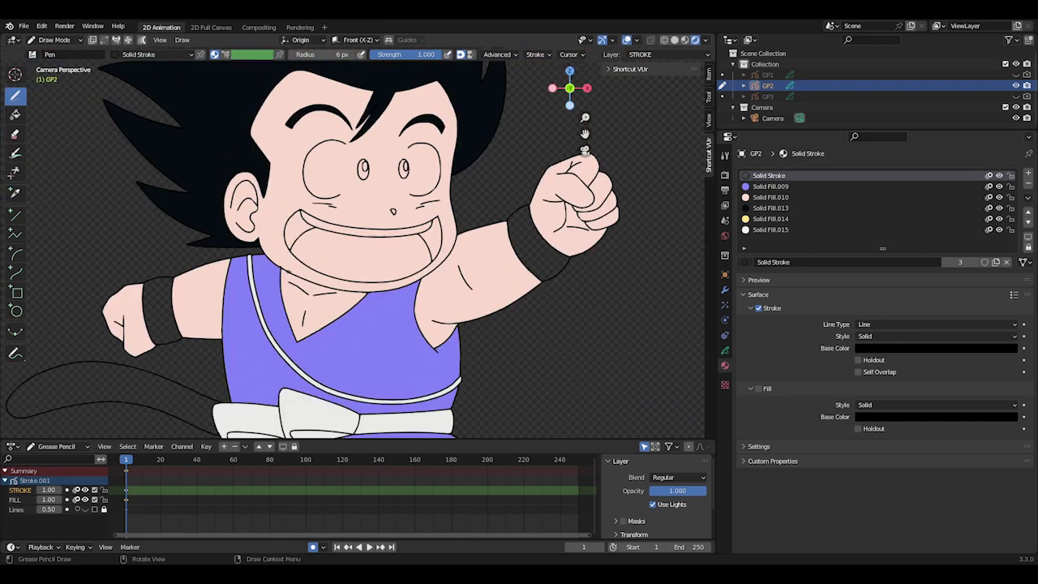
Step: Return to filling on the FILL layer, and add an independent copy of the Solid Fill material with a dark red base color
scroll(325, 244, "up", 1)
key("Tab")
scroll(324, 244, "up", 4)
key("ctrl+Tab")
left_click(303, 322)
key("ctrl+Tab")
left_click(897, 231)
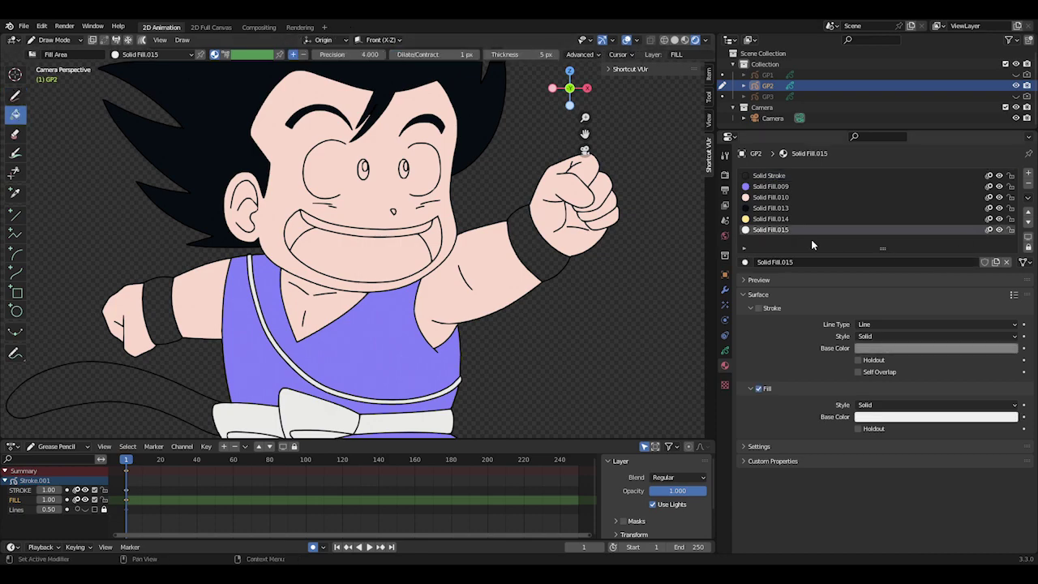
left_click(1028, 173)
left_click(745, 262)
left_click(799, 289)
left_click(995, 261)
left_click(923, 416)
left_click_drag(960, 308, 960, 318)
left_click_drag(956, 389, 981, 390)
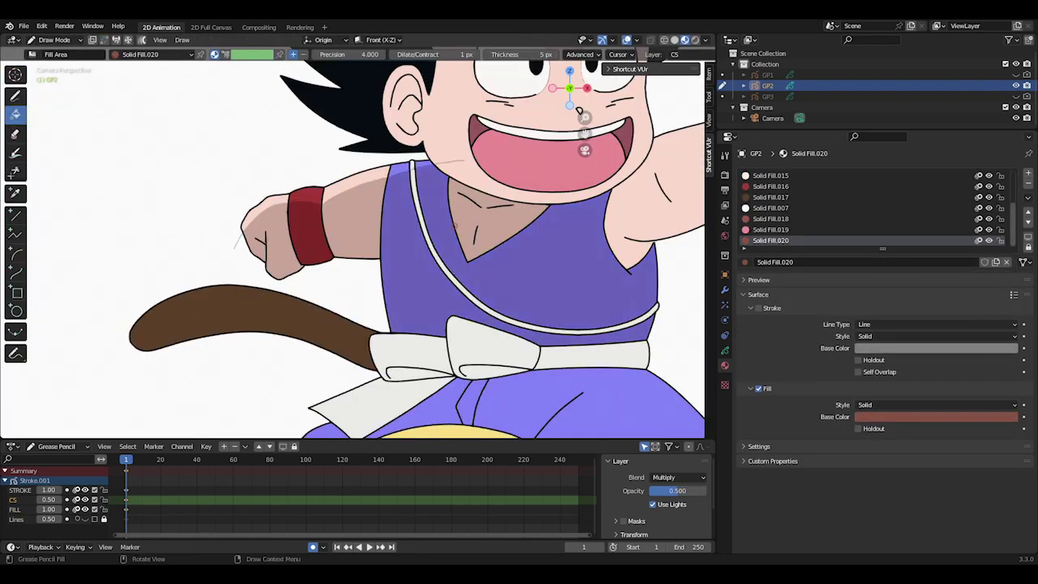
Step: Fill the shadow areas of the shirt, the strip beneath its diagonal band and the band itself on the CS layer
left_click(579, 312)
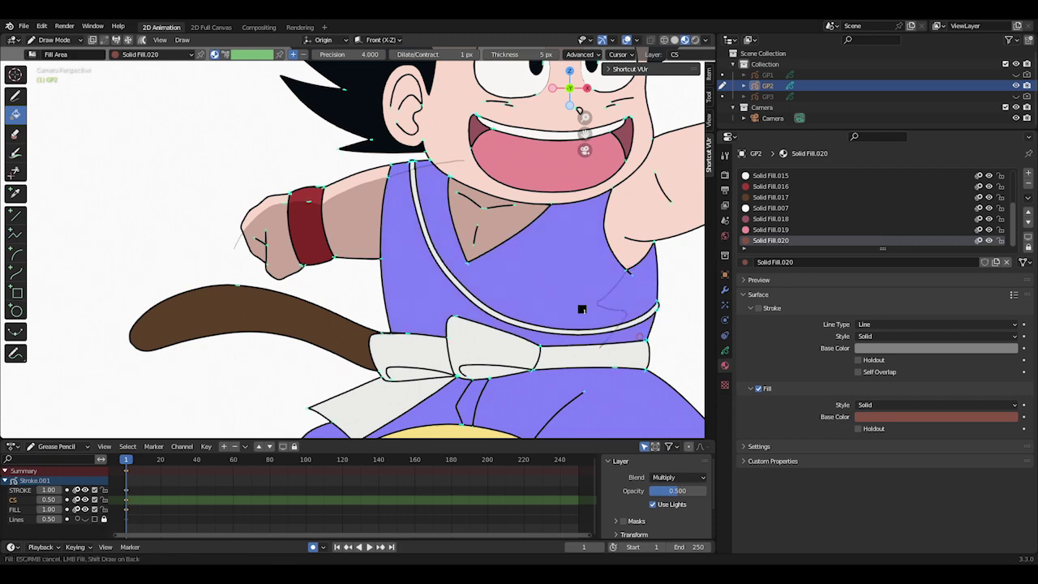
left_click(580, 339)
left_click(572, 332)
Step: Draw shadow boundary lines at the armpit and along the raised arm, and fill the raised arm's shadow
scroll(525, 255, "down", 2)
scroll(622, 177, "up", 3)
middle_click_drag(623, 177, 450, 267, "shift")
left_click_drag(395, 316, 392, 339, "alt")
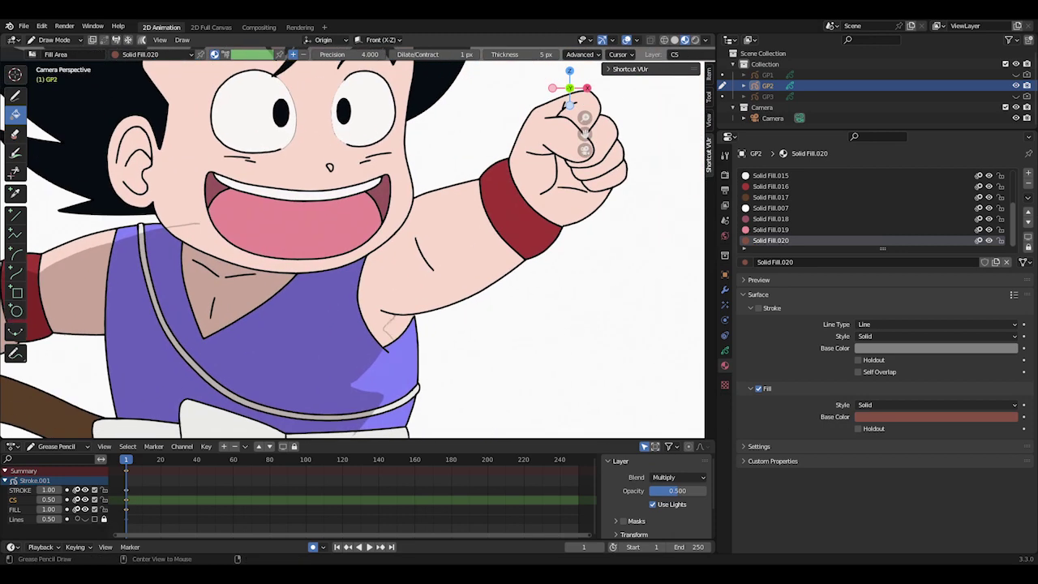
left_click(490, 281)
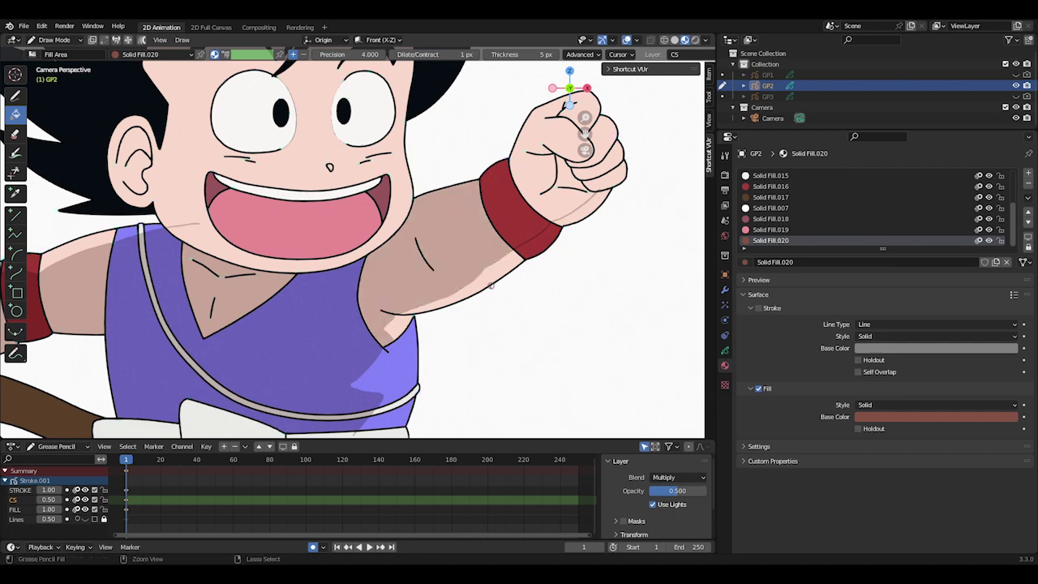
key("ctrl+z")
left_click_drag(409, 208, 481, 183, "alt")
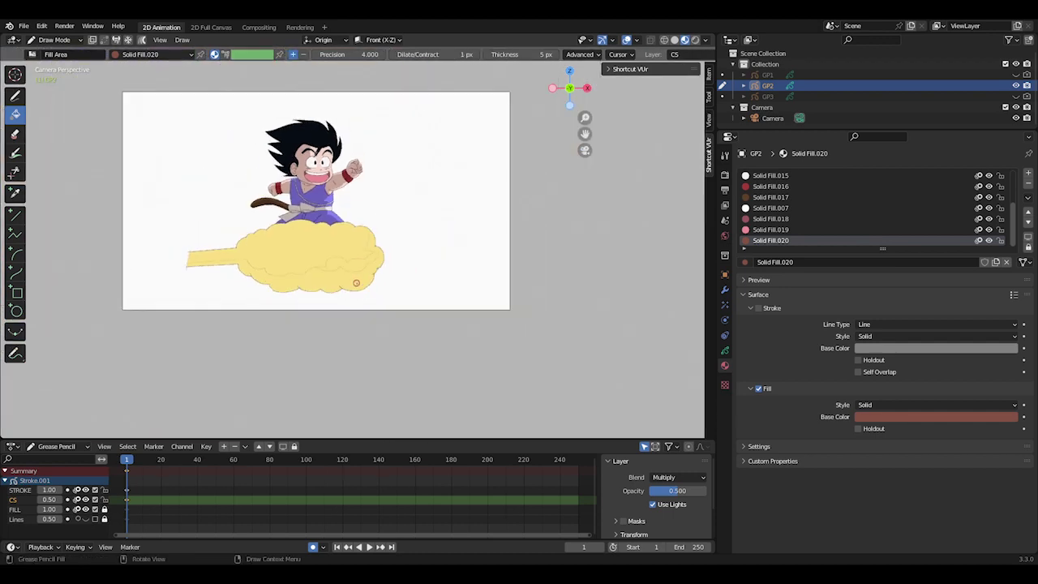
Step: Delete the selected stray points around the cloud on the CS layer
key("ctrl+Tab")
left_click(549, 218)
key("x")
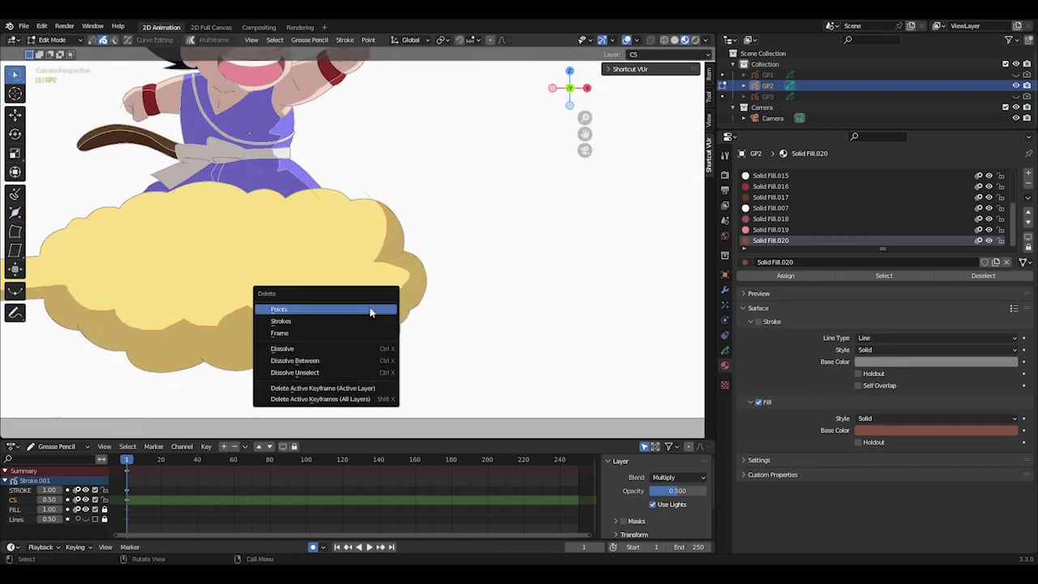
left_click(370, 308)
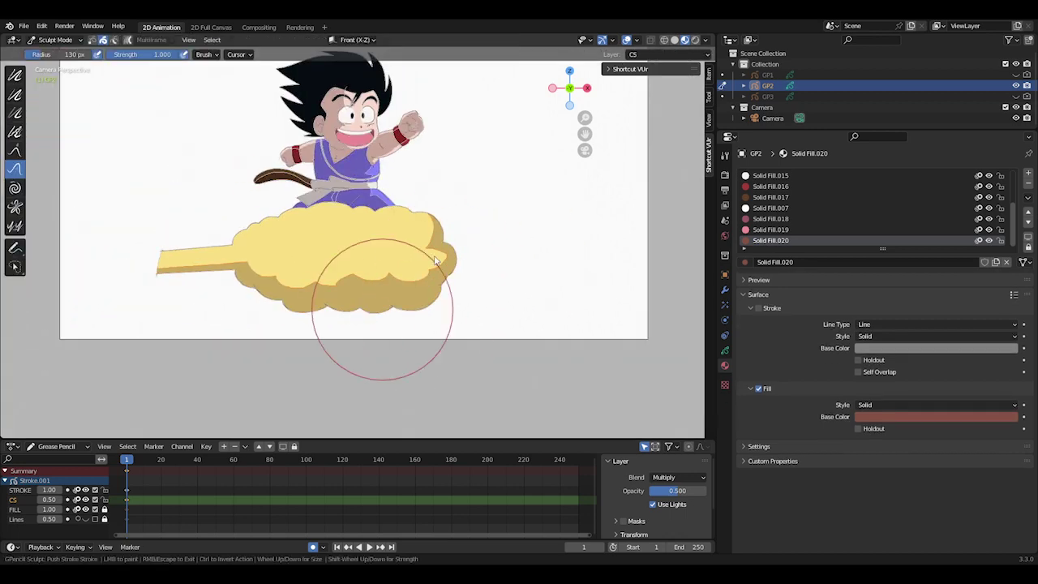
scroll(371, 308, "up", 4)
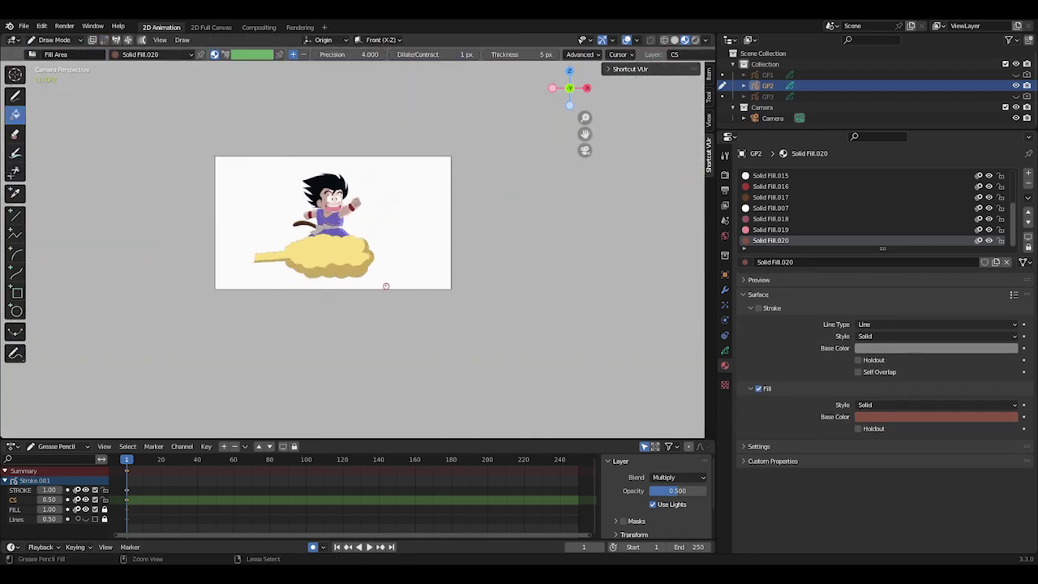
scroll(417, 292, "up", 5)
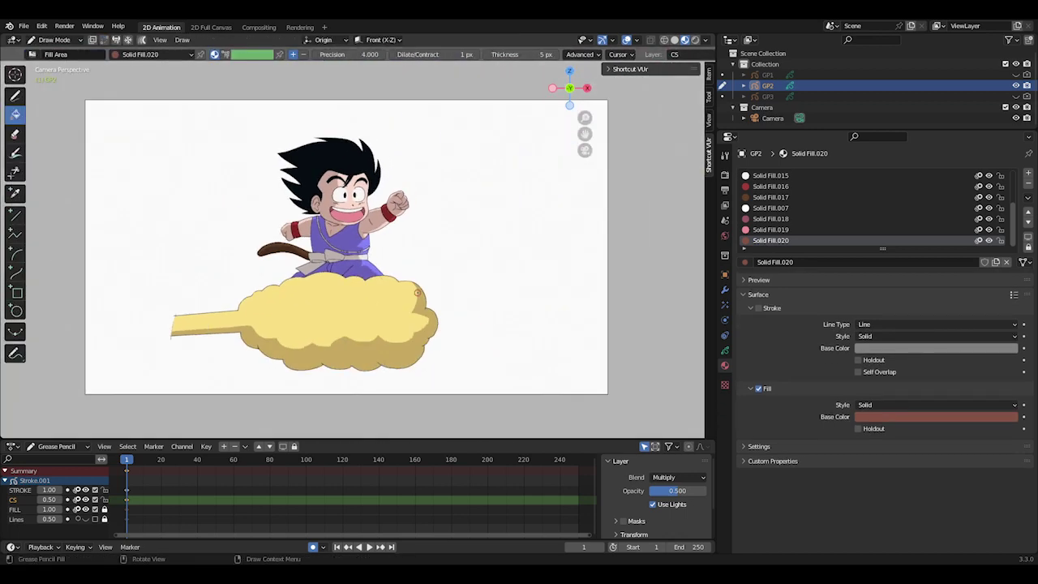
scroll(416, 293, "up", 3)
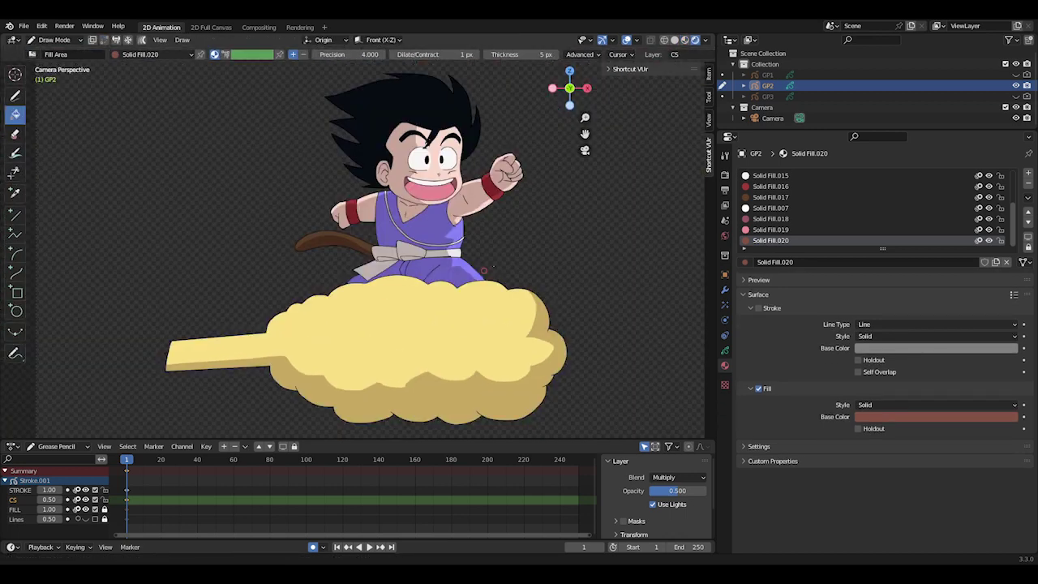